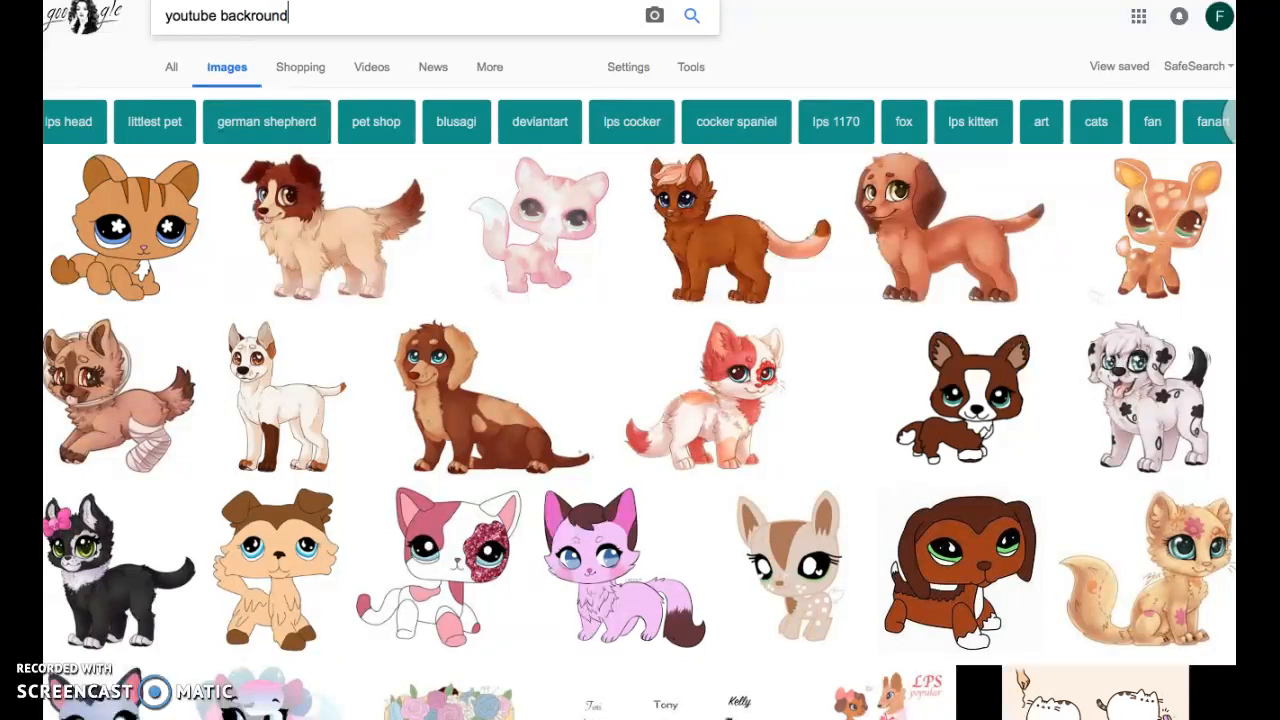
- Search the images for "youtube backround" and refine the search to "youtube backround 800/800"
{"action": "key", "text": "Return"}
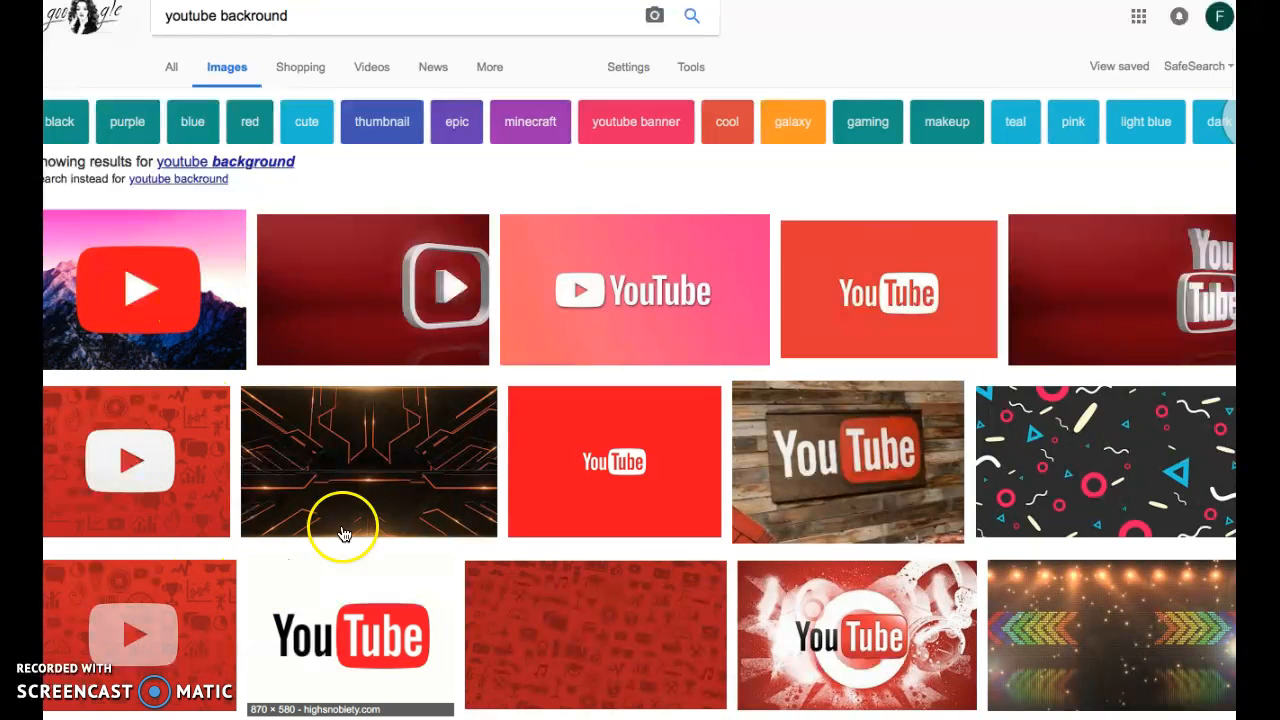
{"action": "left_click", "coordinate": [322, 17]}
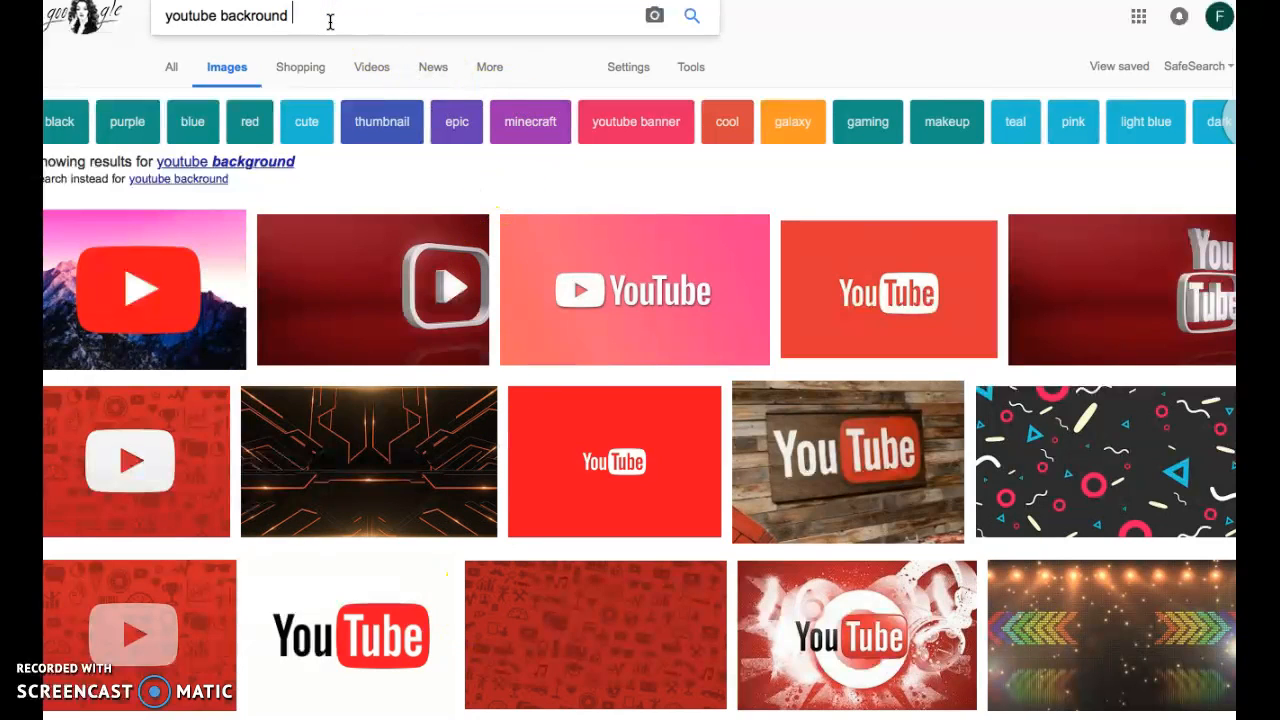
{"action": "type", "text": "800"}
{"action": "left_click", "coordinate": [331, 43]}
{"action": "key", "text": "BackSpace"}
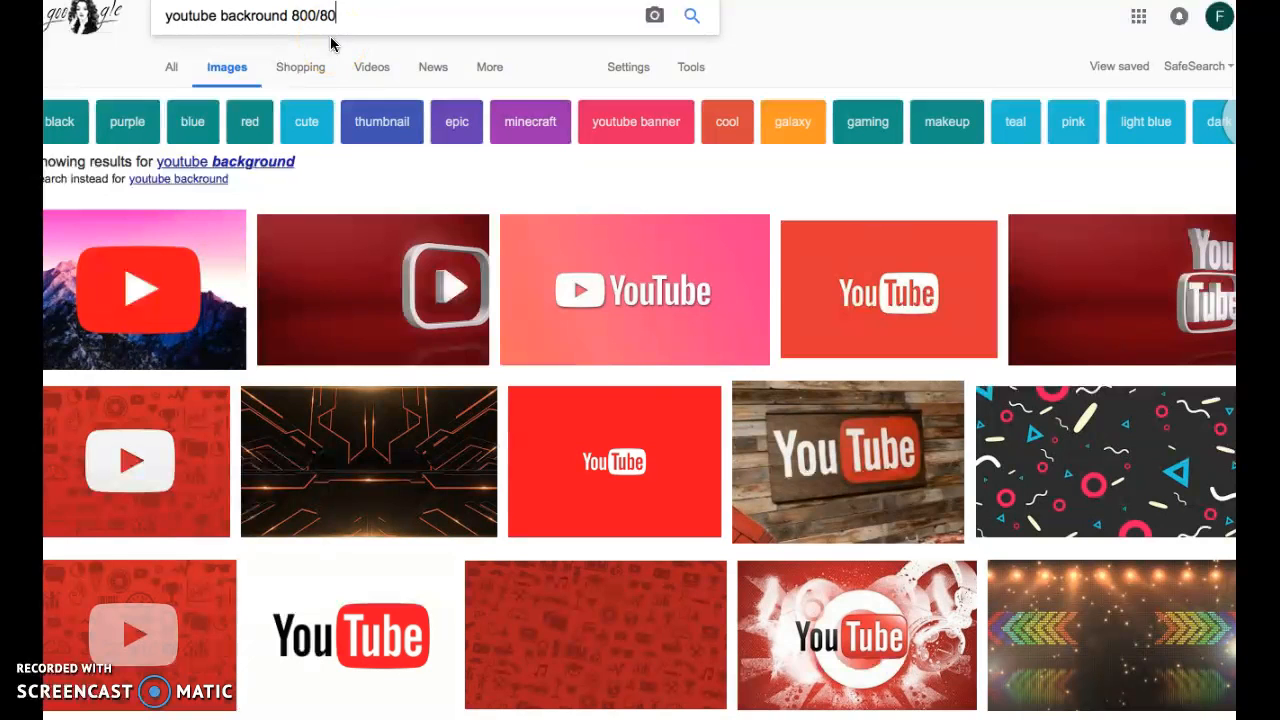
{"action": "key", "text": "Return"}
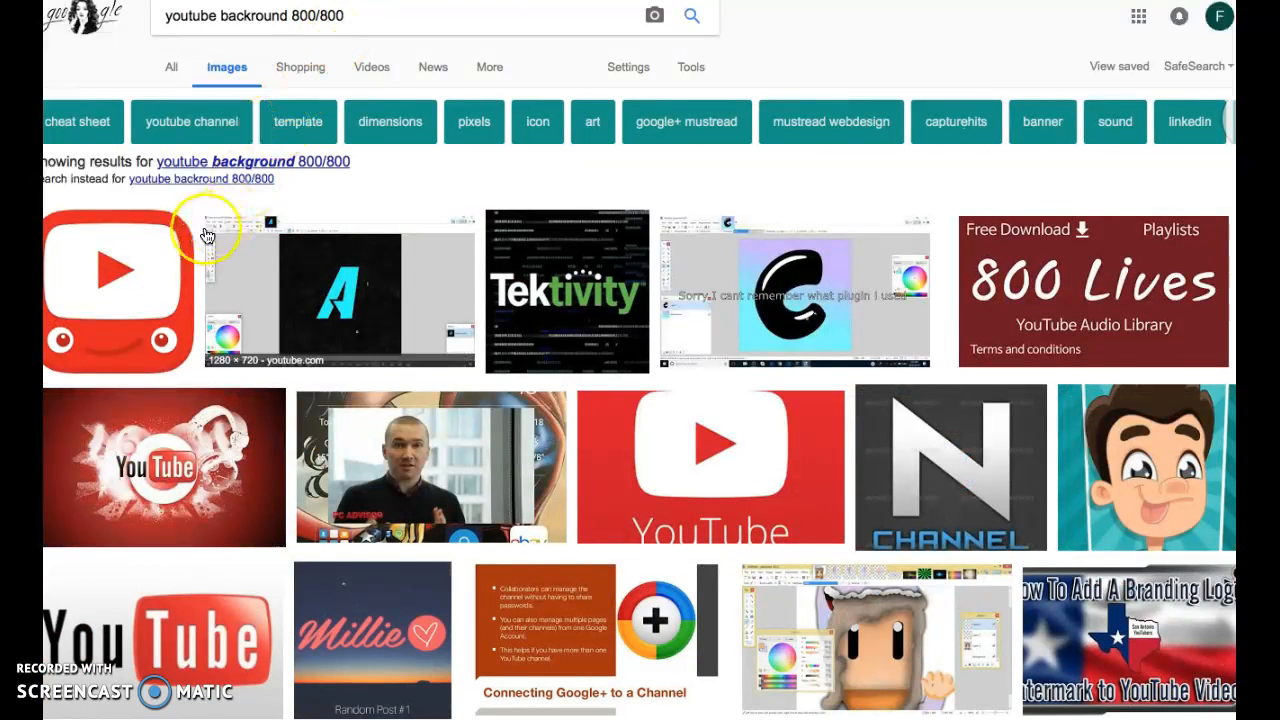
- Preview the red YouTube Kids icon, browse the other image results, and switch to the PicMonkey design to close the dog overlay's settings
{"action": "left_click", "coordinate": [166, 291]}
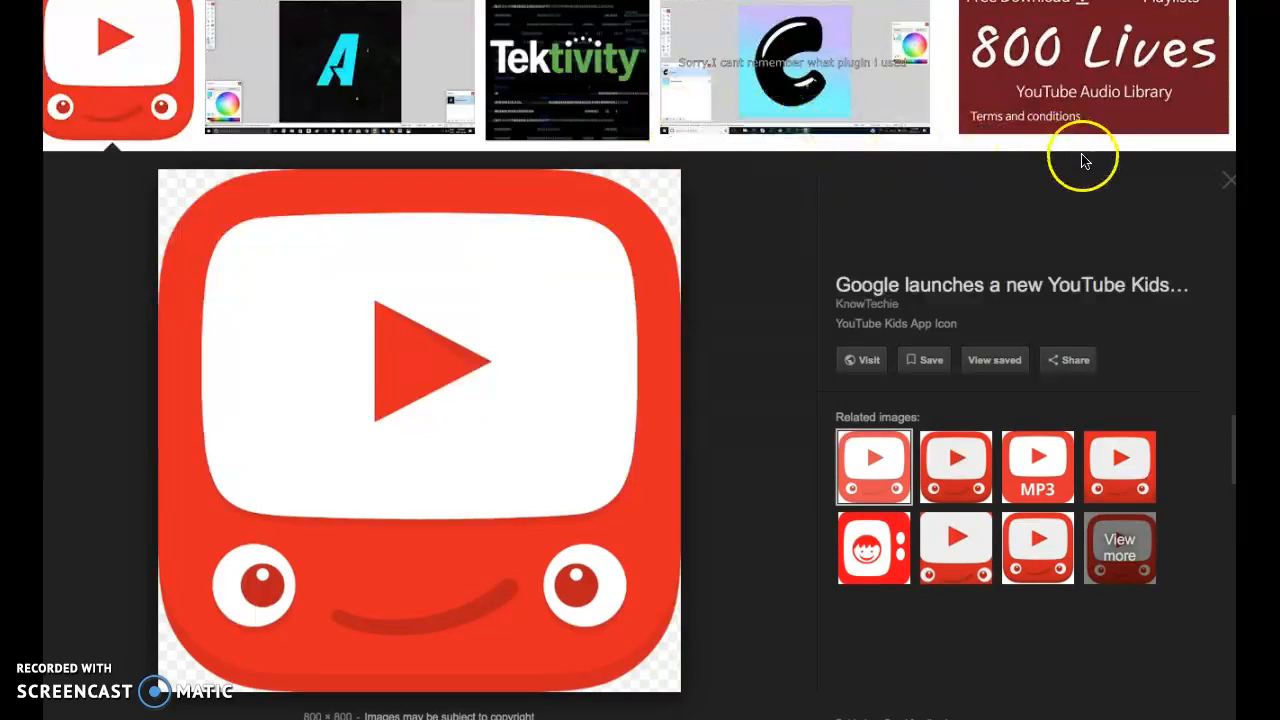
{"action": "left_click", "coordinate": [1229, 181]}
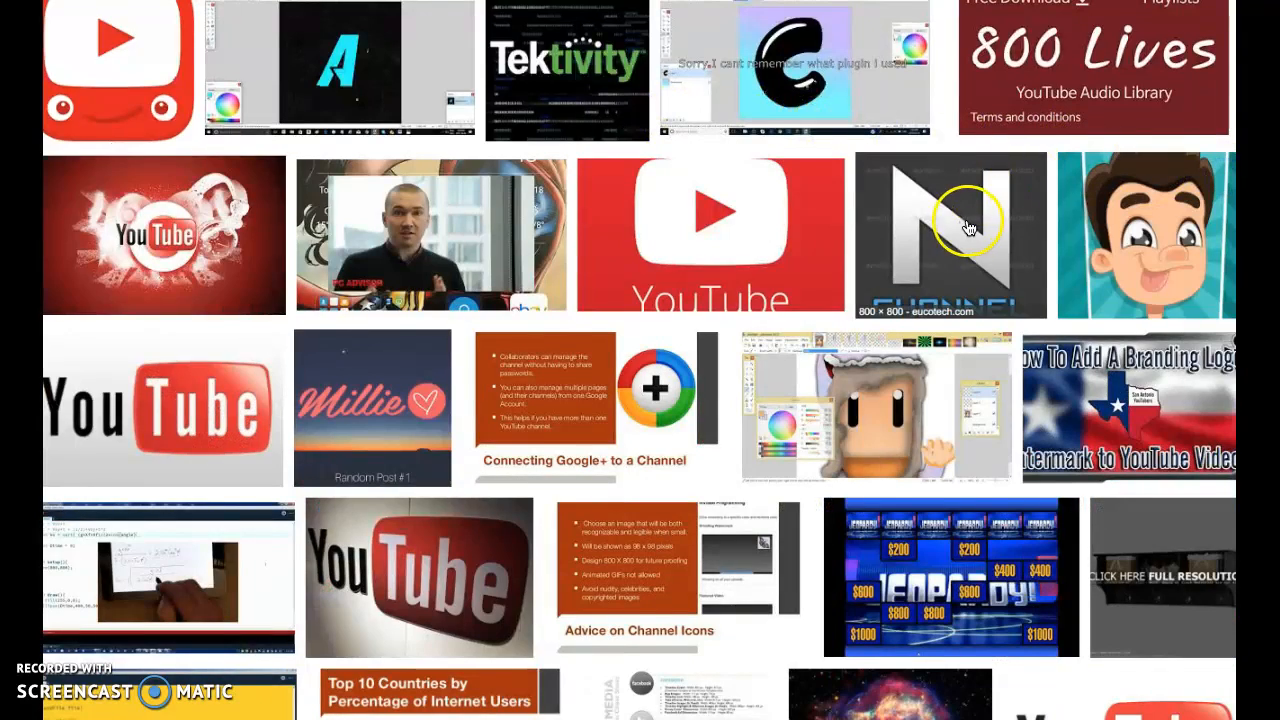
{"action": "scroll", "coordinate": [963, 236], "scroll_direction": "down", "scroll_amount": 1}
{"action": "scroll", "coordinate": [963, 236], "scroll_direction": "up", "scroll_amount": 3}
{"action": "scroll", "coordinate": [880, 20], "scroll_direction": "up", "scroll_amount": 2}
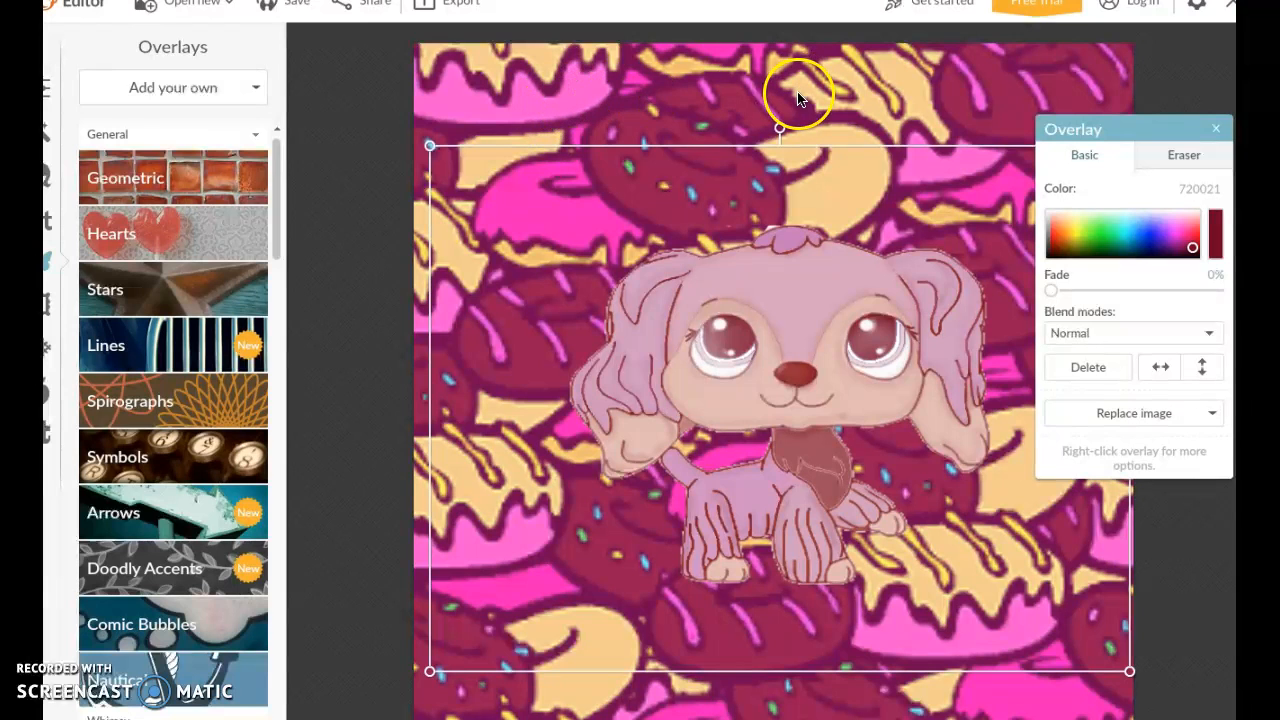
{"action": "left_click", "coordinate": [1215, 129]}
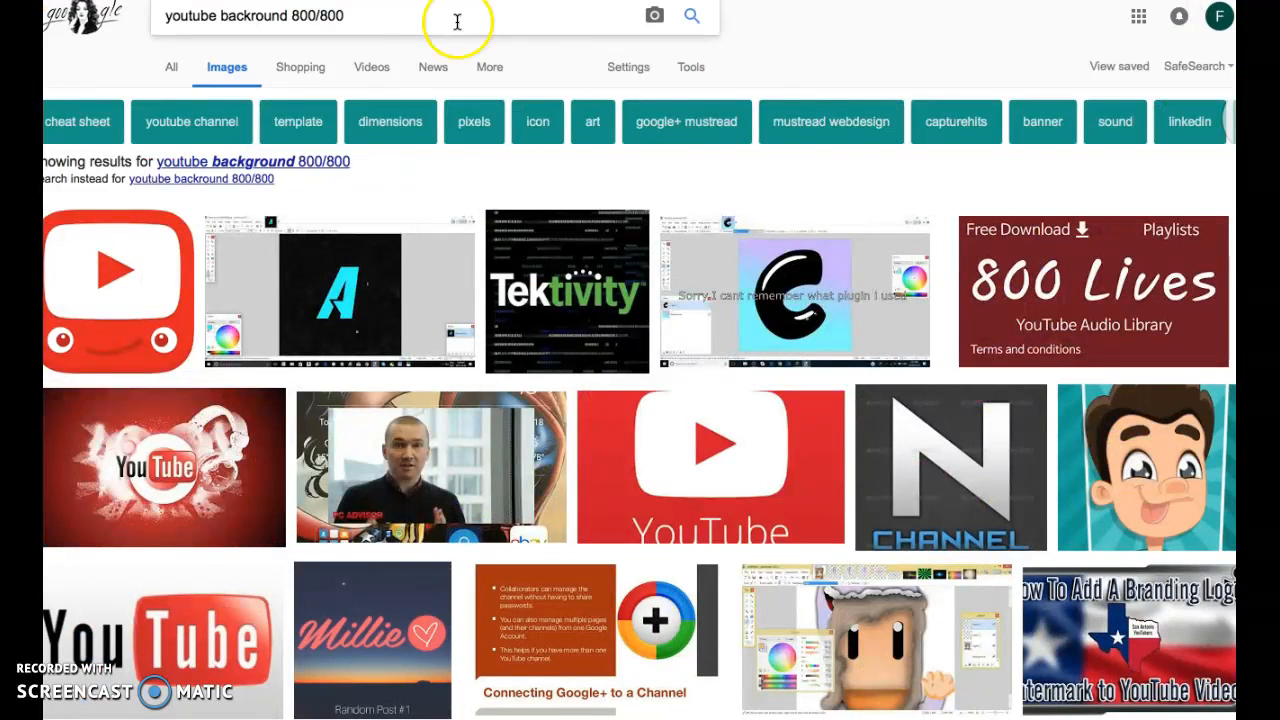
- Return to the Google image results and search for "tumblr backround" instead
{"action": "left_click_drag", "start_coordinate": [352, 22], "coordinate": [155, 17]}
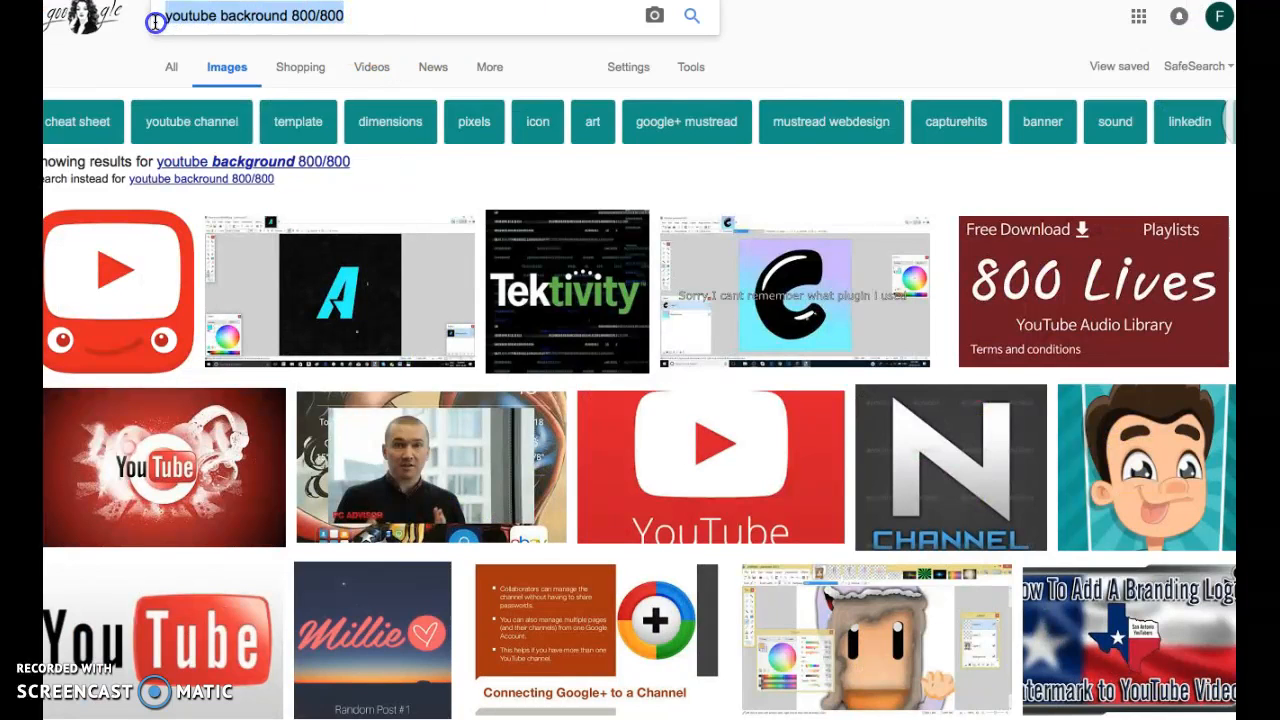
{"action": "key", "text": "BackSpace"}
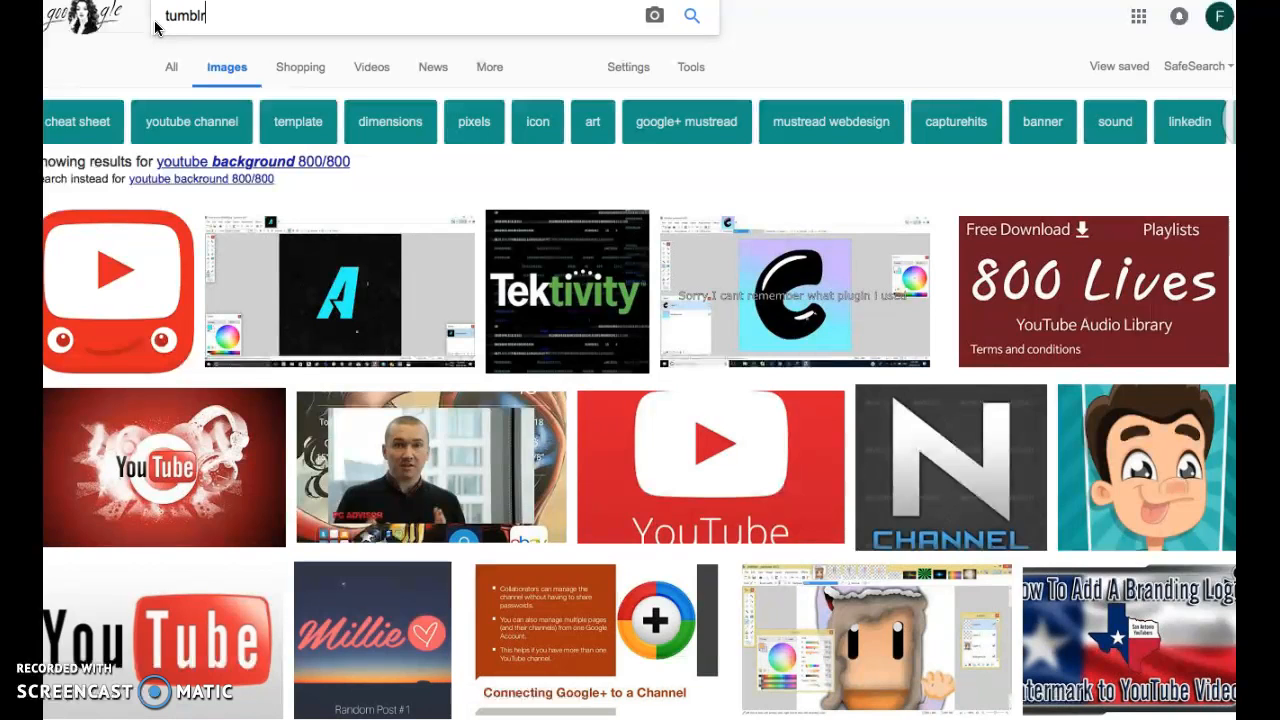
{"action": "type", "text": "tumblr backround"}
{"action": "key", "text": "Return"}
{"action": "left_click", "coordinate": [360, 225]}
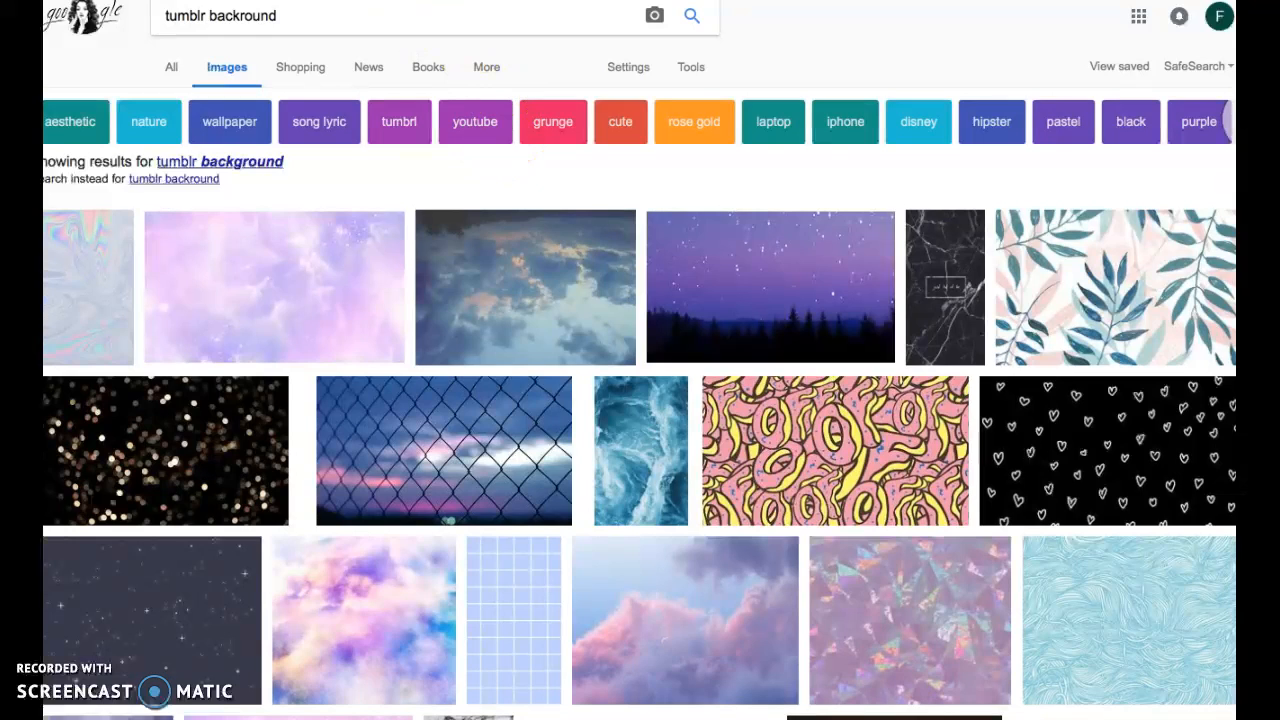
- Switch to the PicMonkey editor and shift the dog overlay slightly to the left on the donut background
{"action": "left_click", "coordinate": [482, 1]}
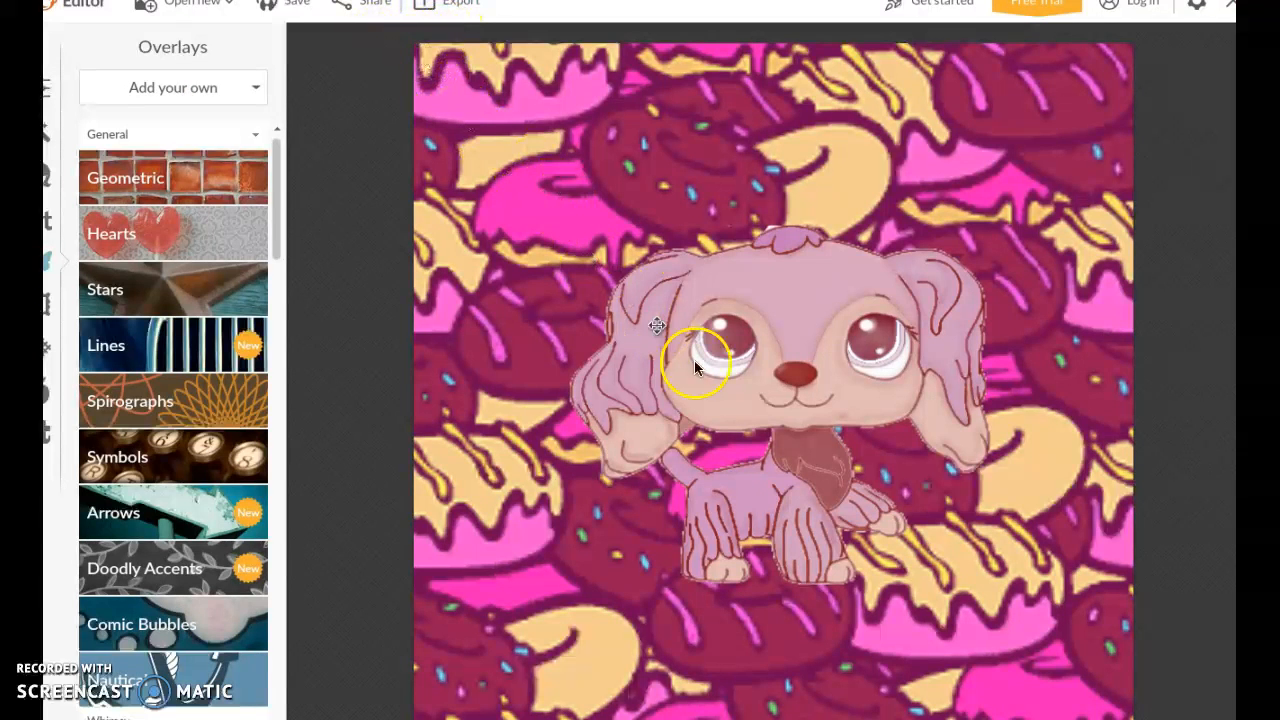
{"action": "left_click_drag", "start_coordinate": [757, 355], "coordinate": [762, 361]}
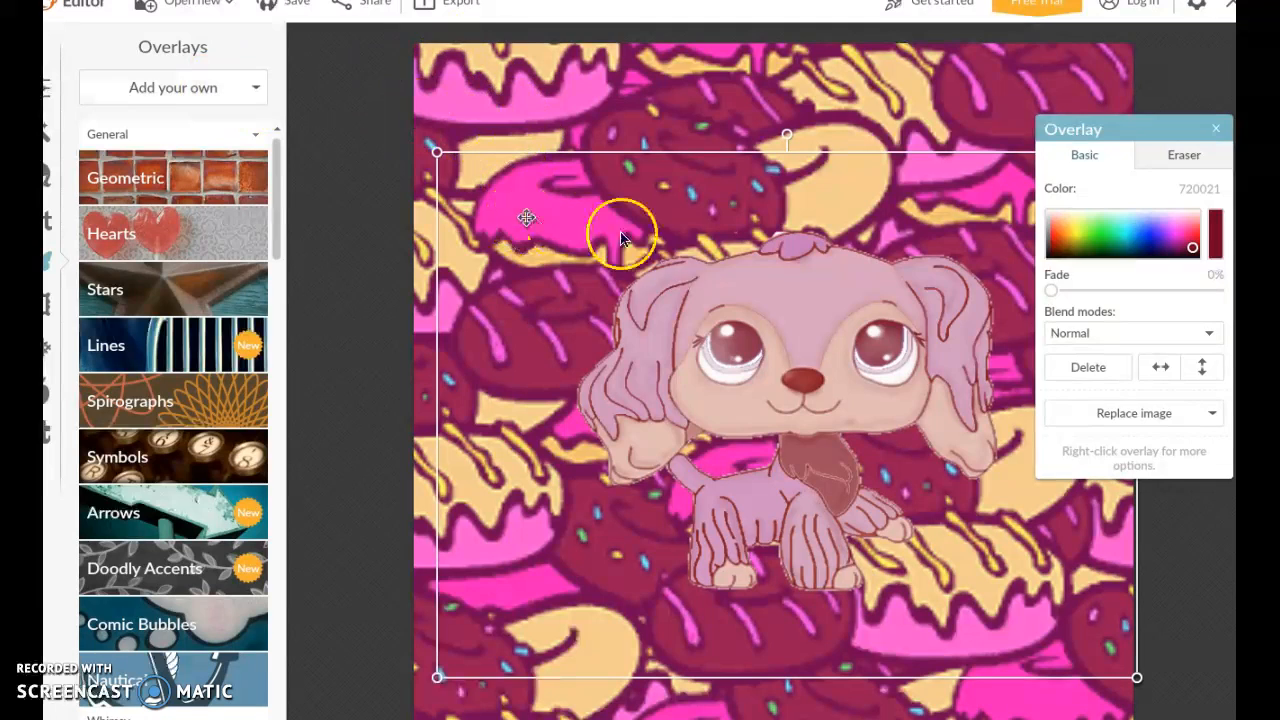
{"action": "mouse_move", "coordinate": [728, 326]}
{"action": "left_mouse_down"}
{"action": "mouse_move", "coordinate": [700, 297]}
{"action": "mouse_move", "coordinate": [708, 321]}
{"action": "left_mouse_up"}
{"action": "left_click", "coordinate": [768, 2]}
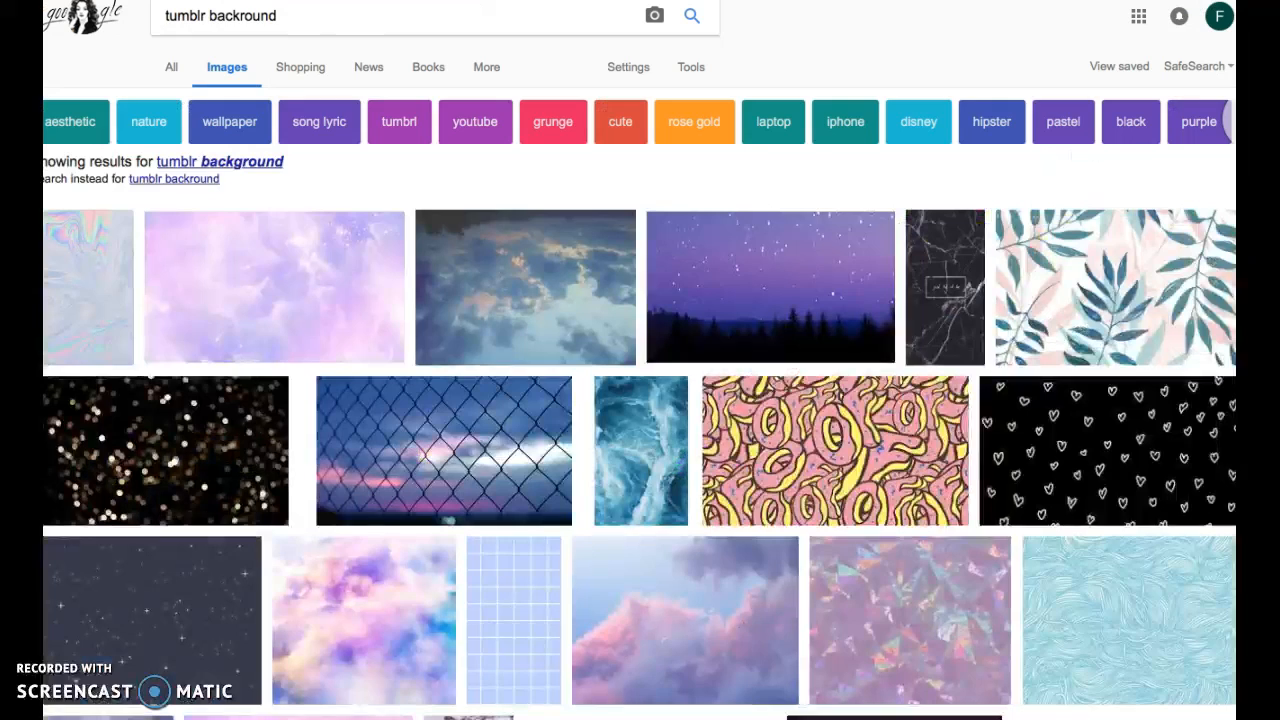
{"action": "left_click_drag", "start_coordinate": [294, 18], "coordinate": [200, 20]}
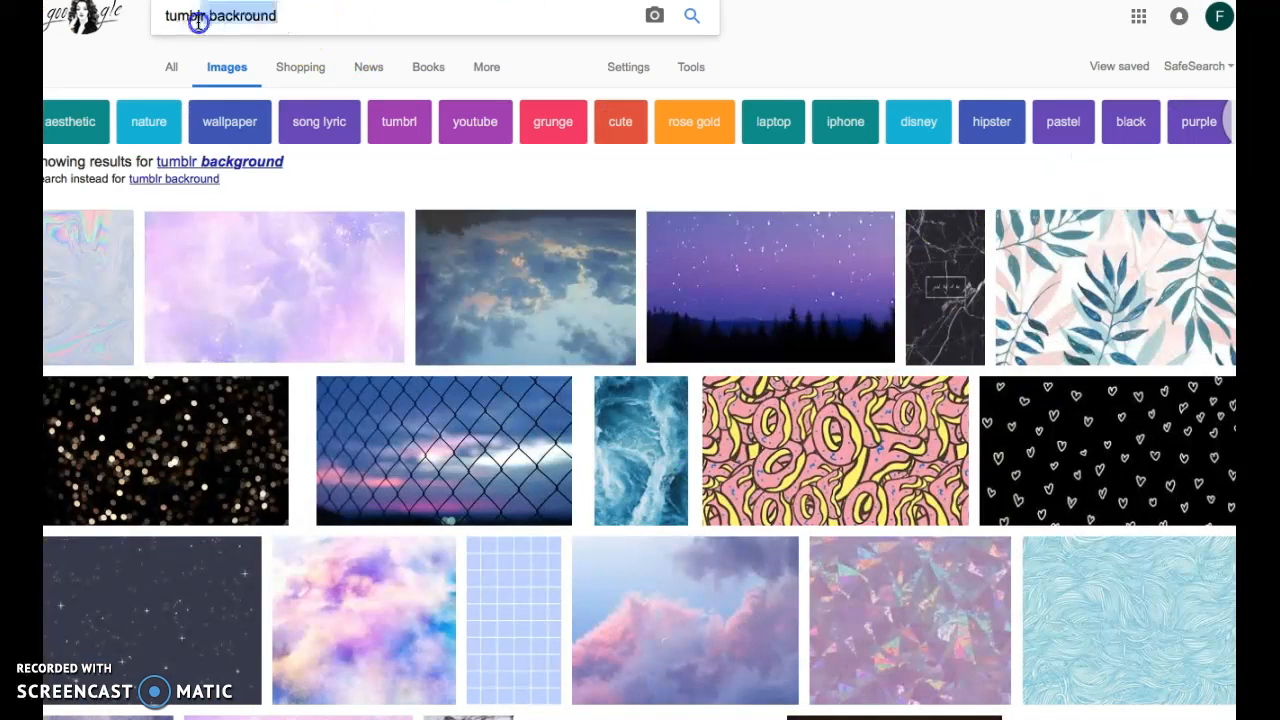
{"action": "left_click", "coordinate": [220, 1]}
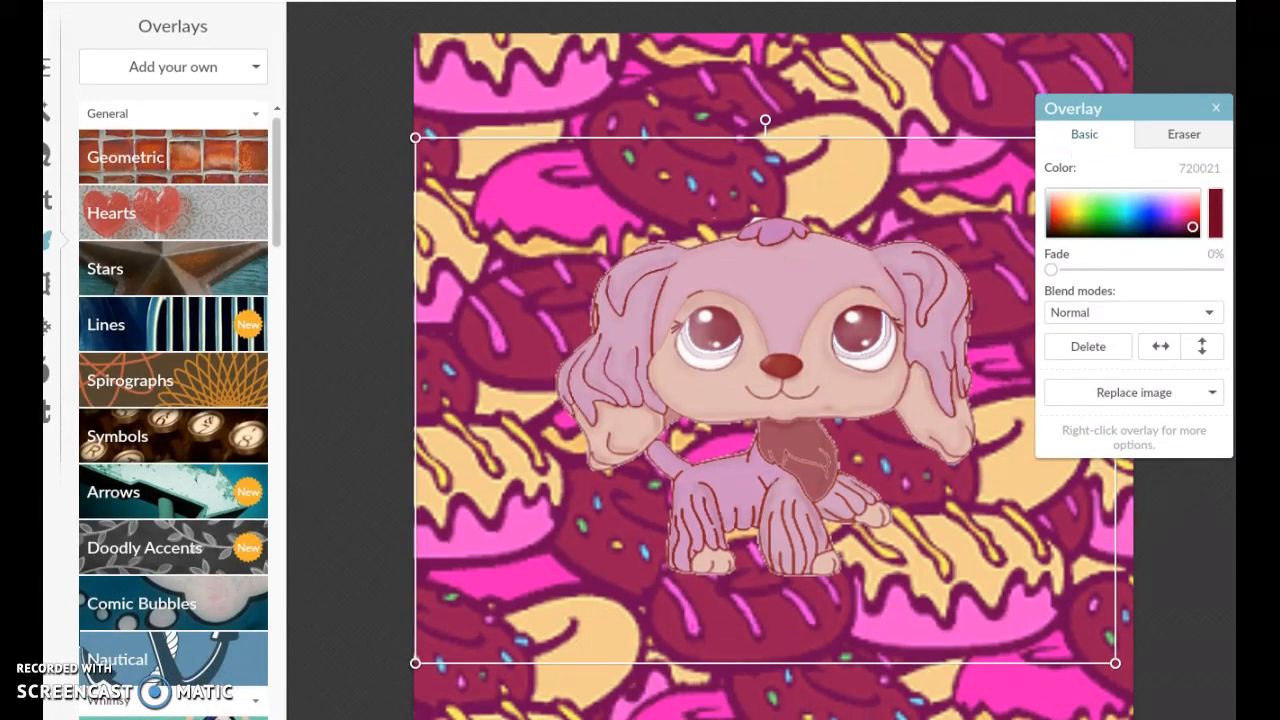
- From the Google home page, search for "LPS TRANSPARENT DRAWING" and show the image results
{"action": "left_click", "coordinate": [44, 1]}
{"action": "left_click", "coordinate": [88, 1]}
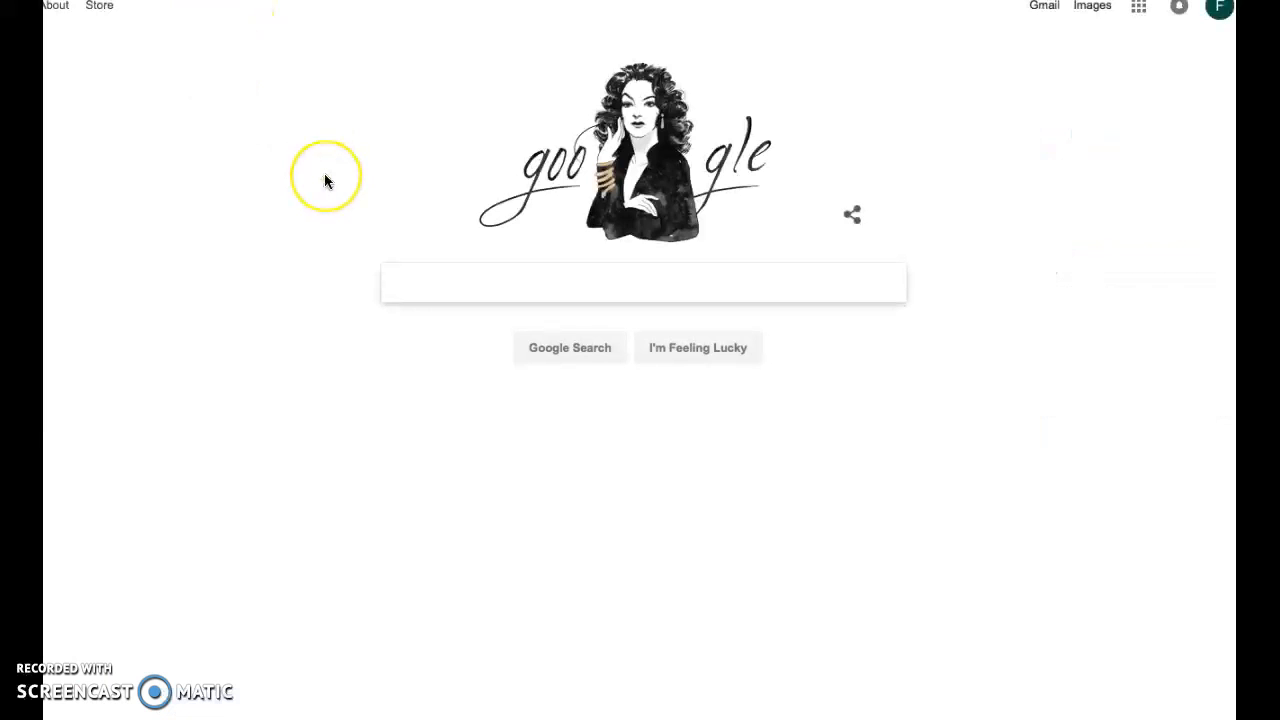
{"action": "type", "text": "t"}
{"action": "key", "text": "BackSpace"}
{"action": "type", "text": "LS"}
{"action": "key", "text": "BackSpace"}
{"action": "type", "text": "PS TR"}
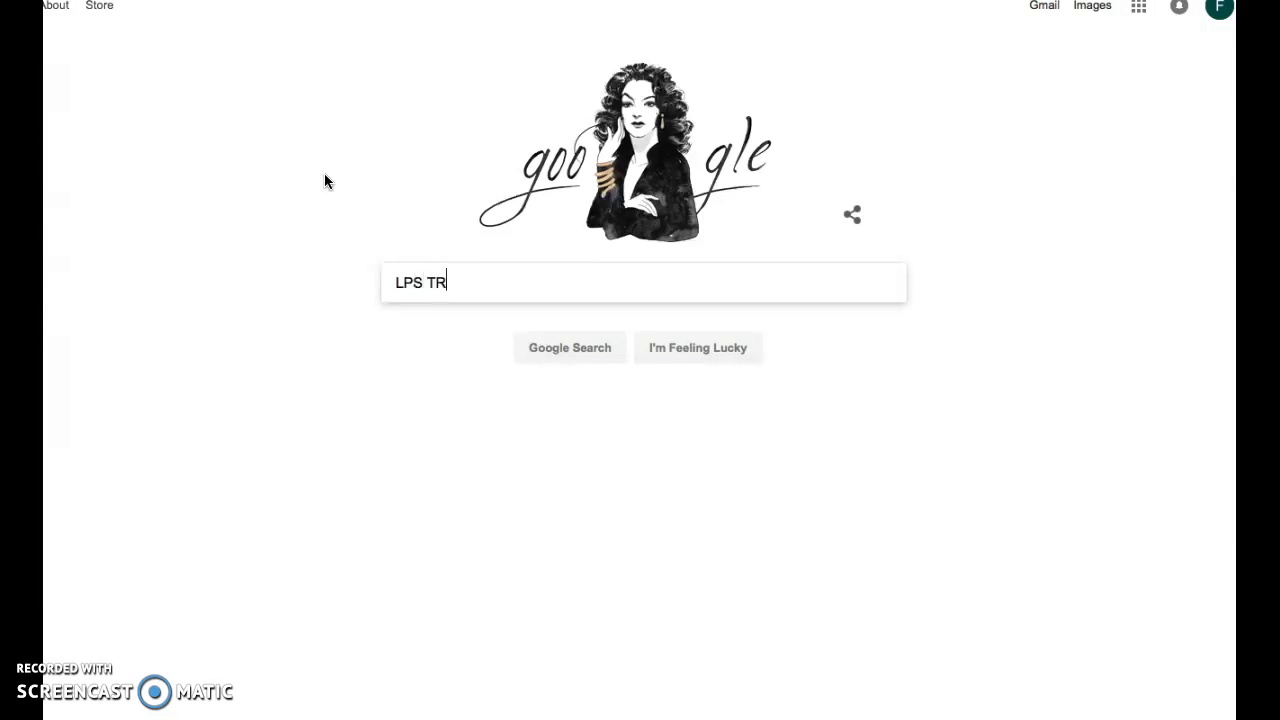
{"action": "type", "text": "ANSPARENT DRAWING"}
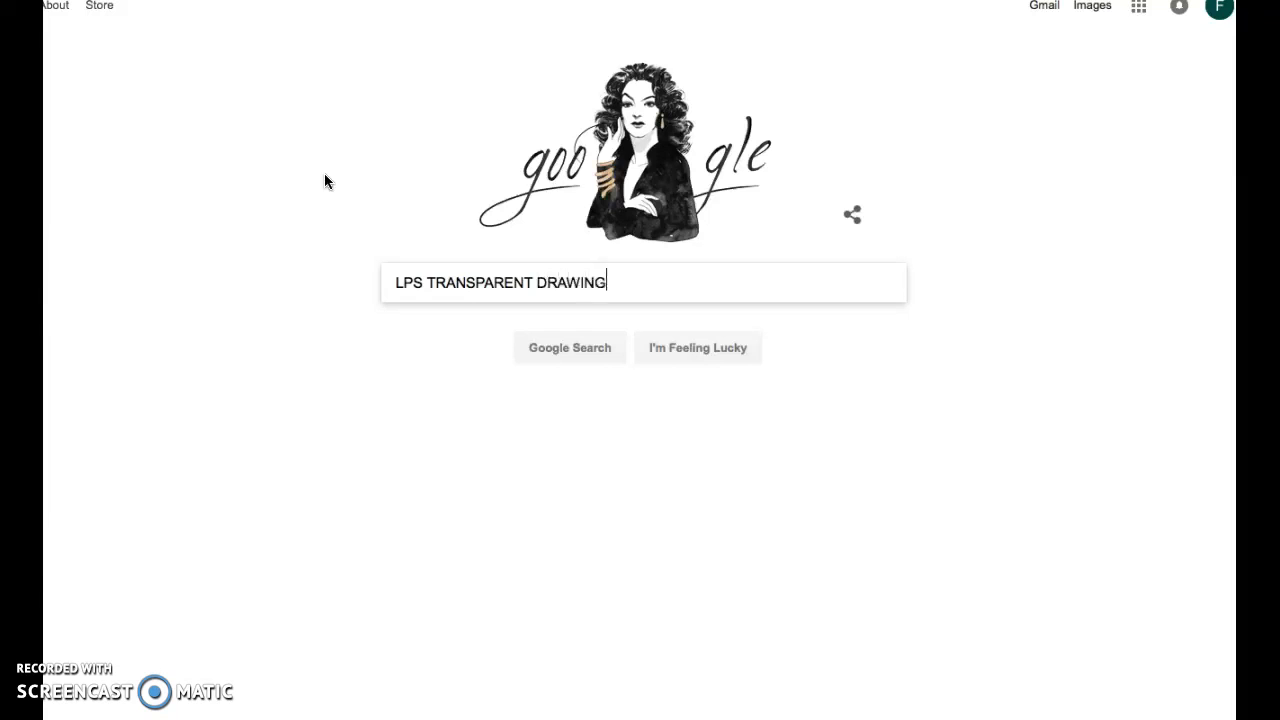
{"action": "key", "text": "Return"}
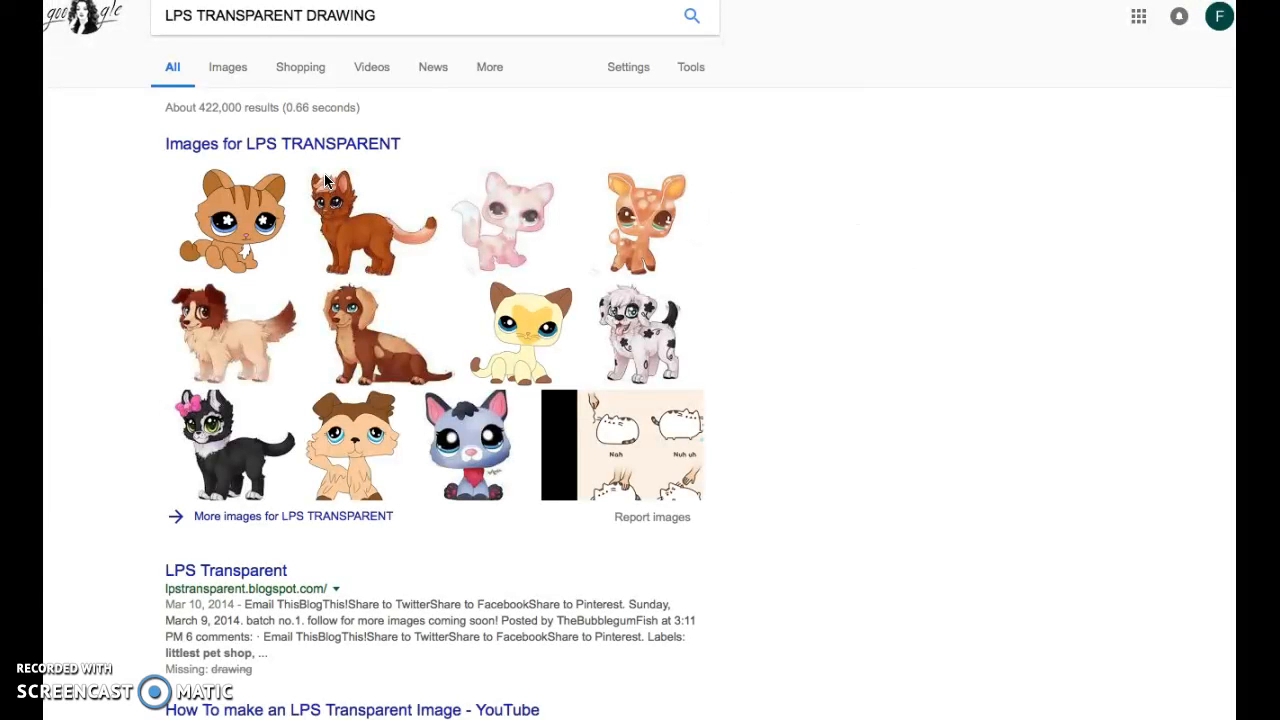
{"action": "left_click", "coordinate": [244, 74]}
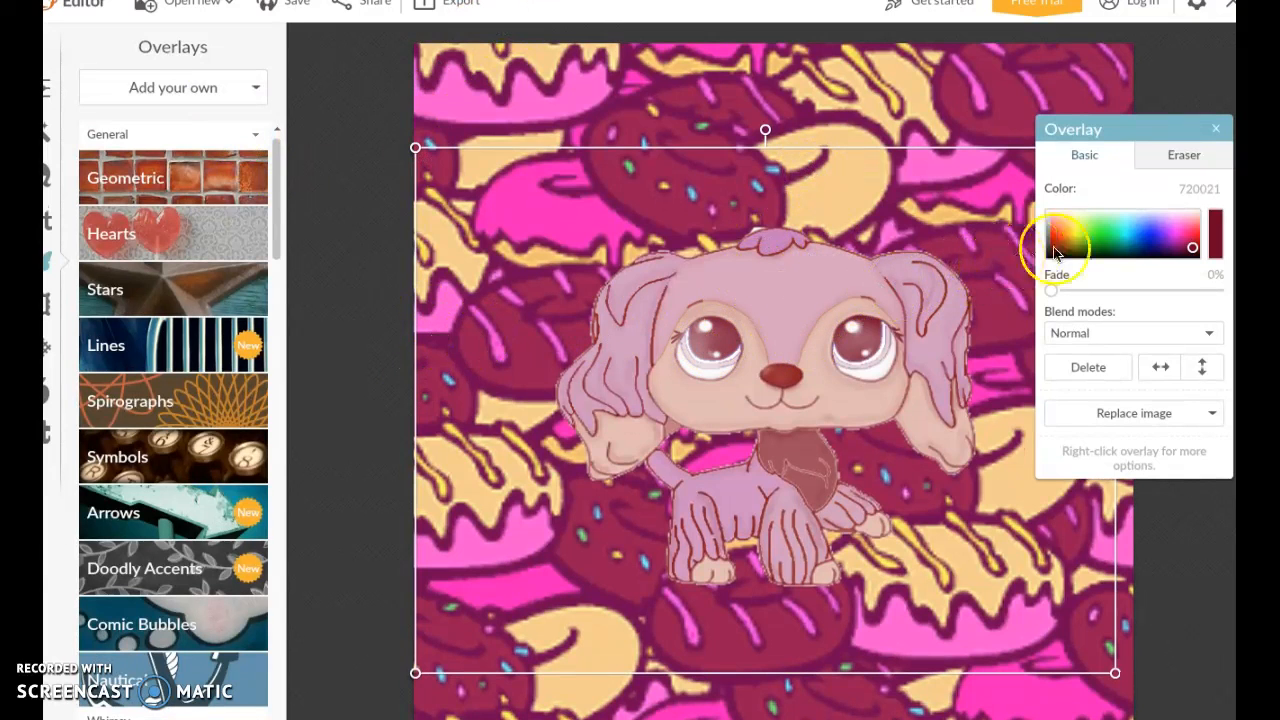
- In the PicMonkey editor, recolor the dog overlay to dark brown 562f00 and close its settings
{"action": "mouse_move", "coordinate": [1193, 248]}
{"action": "left_mouse_down"}
{"action": "mouse_move", "coordinate": [1134, 236]}
{"action": "mouse_move", "coordinate": [1112, 254]}
{"action": "mouse_move", "coordinate": [1114, 211]}
{"action": "mouse_move", "coordinate": [1124, 237]}
{"action": "mouse_move", "coordinate": [1178, 230]}
{"action": "mouse_move", "coordinate": [1192, 250]}
{"action": "mouse_move", "coordinate": [1065, 253]}
{"action": "left_mouse_up"}
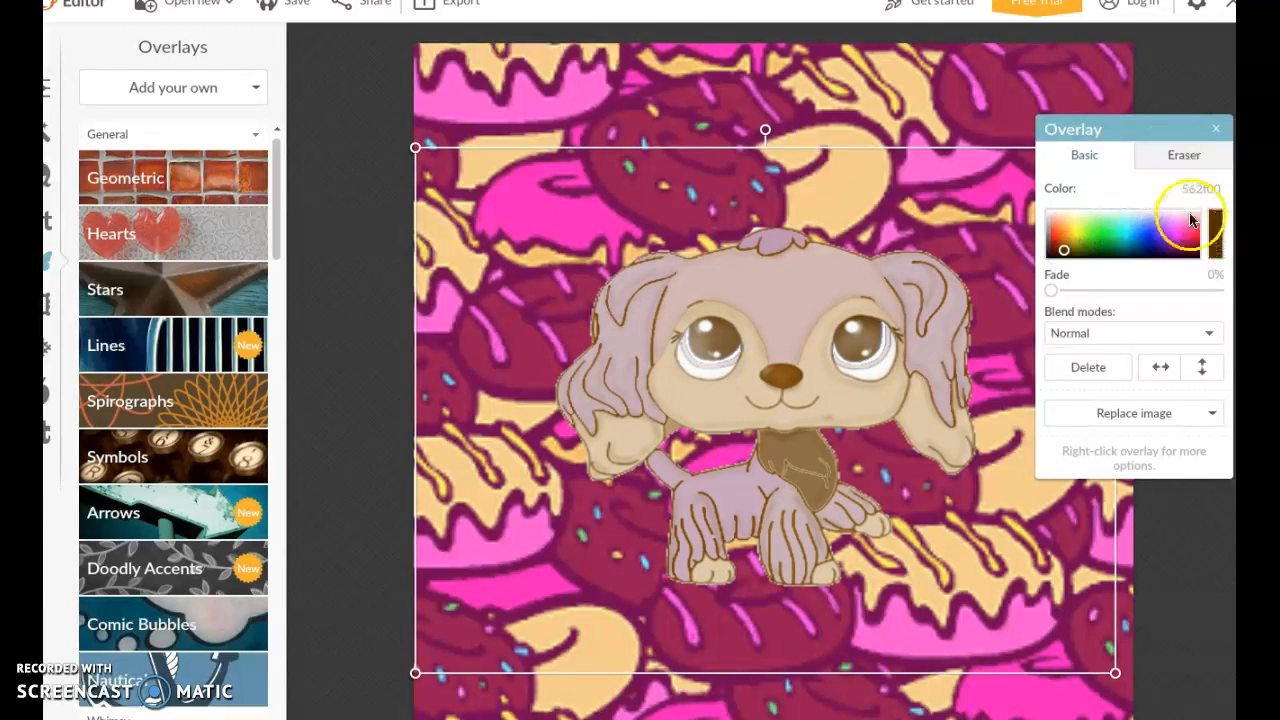
{"action": "left_click", "coordinate": [1215, 129]}
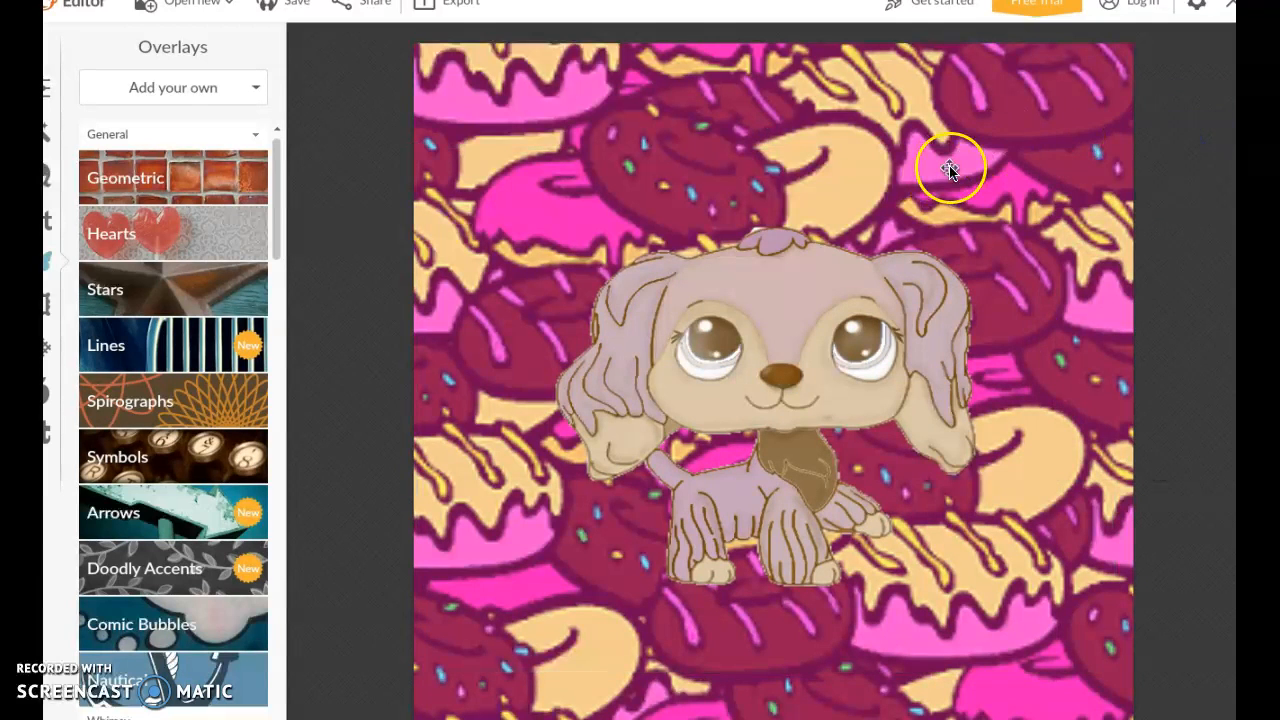
- Duplicate the brown dog overlay and recolor the copy to light green a8ffaa
{"action": "right_click", "coordinate": [747, 323]}
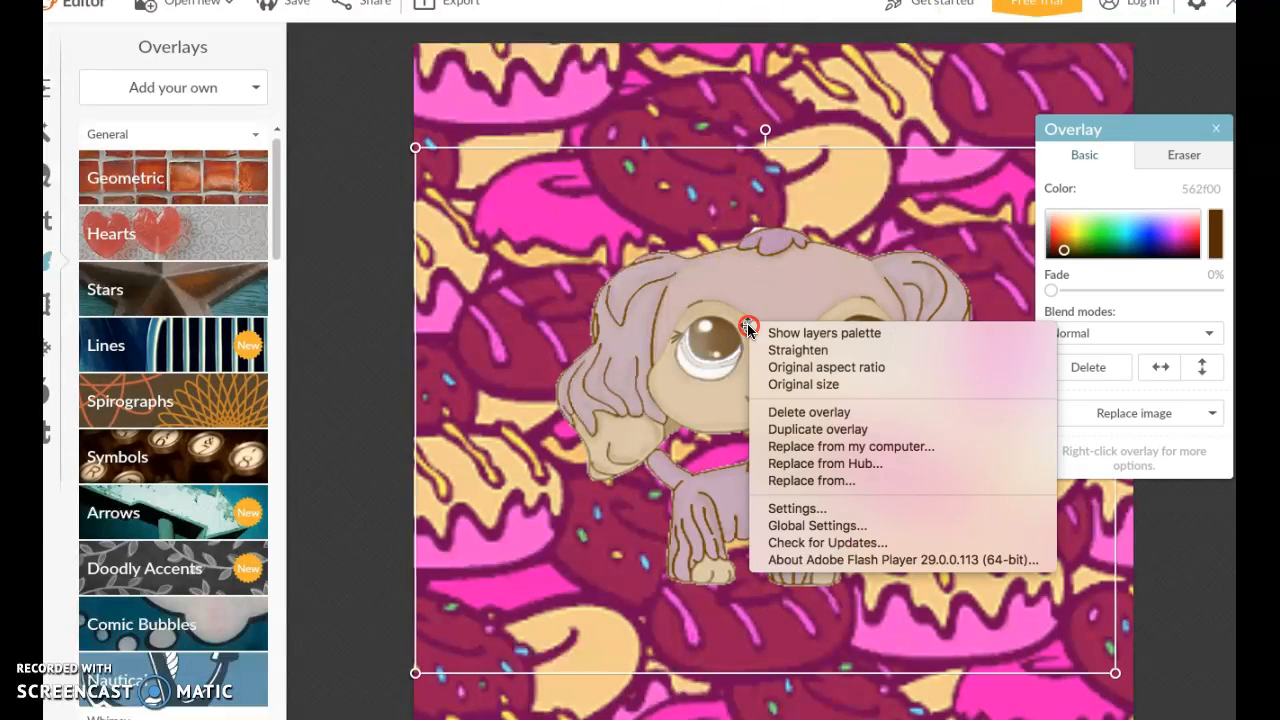
{"action": "left_click", "coordinate": [812, 432]}
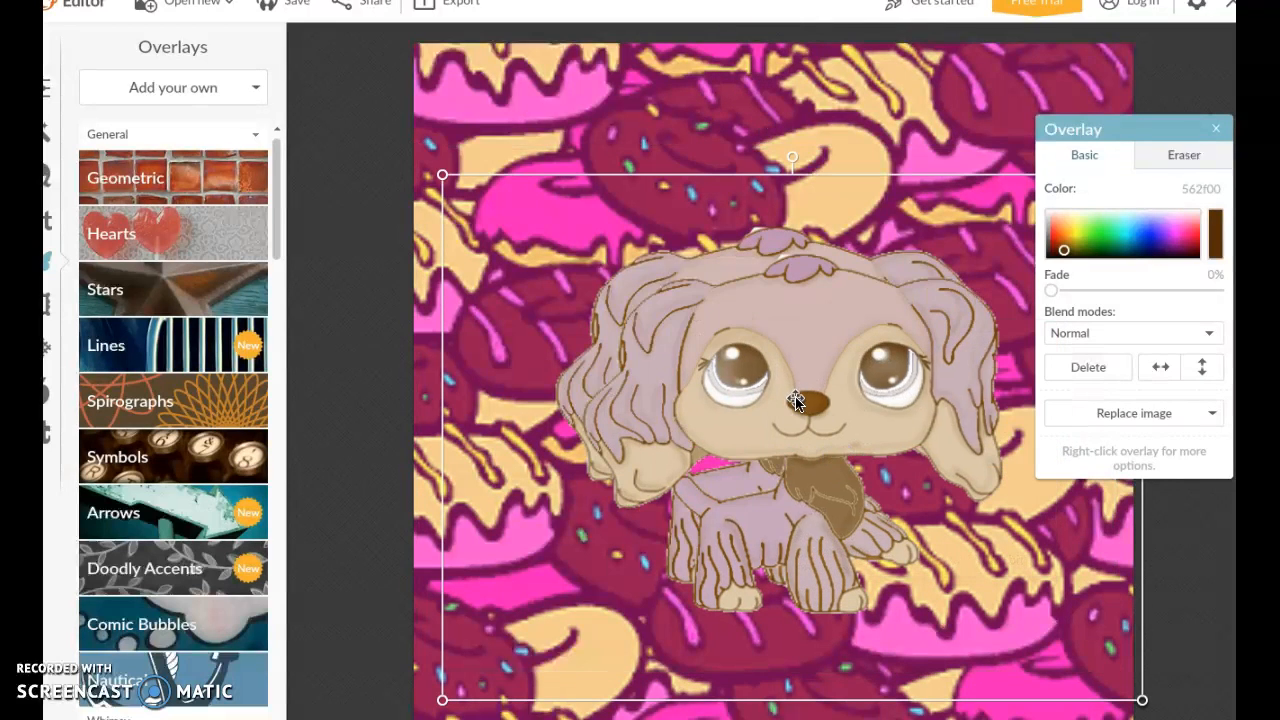
{"action": "mouse_move", "coordinate": [1068, 250]}
{"action": "left_mouse_down"}
{"action": "mouse_move", "coordinate": [1103, 243]}
{"action": "mouse_move", "coordinate": [1100, 215]}
{"action": "left_mouse_up"}
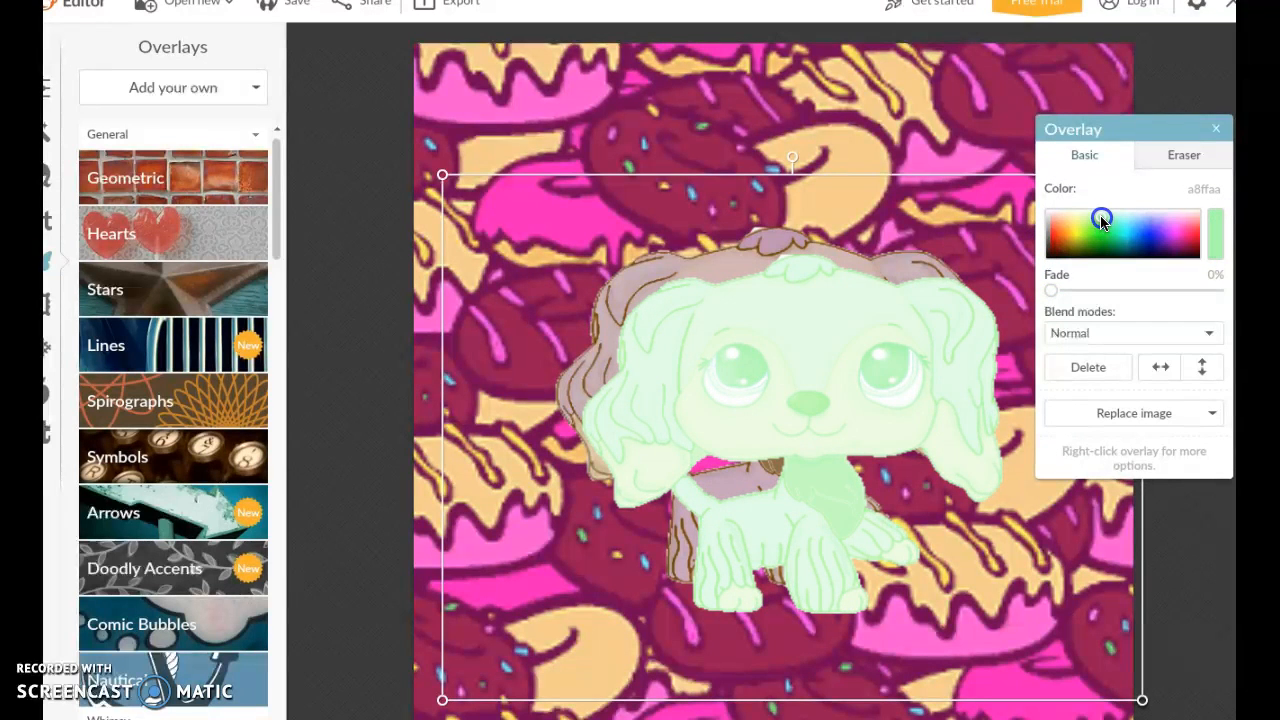
- Send the light green copy to the back and offset it slightly down and left of the brown dog as an outline
{"action": "right_click", "coordinate": [883, 346]}
{"action": "left_click", "coordinate": [899, 378]}
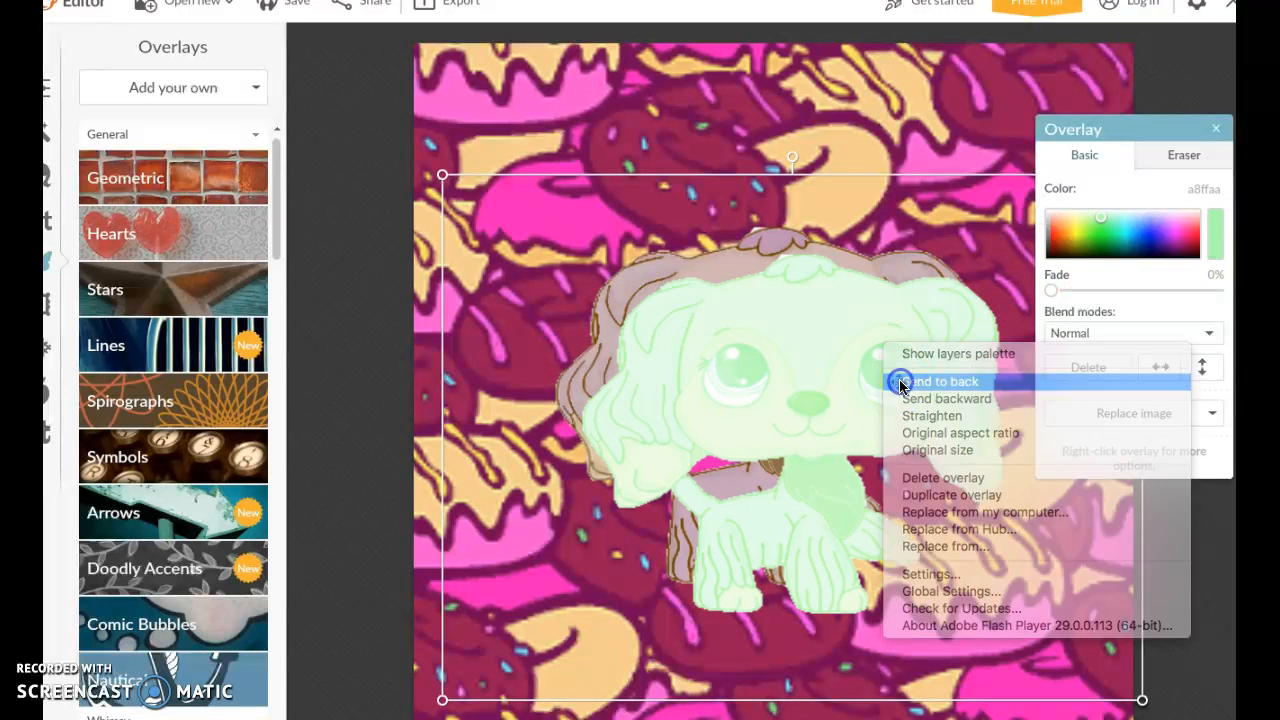
{"action": "left_click_drag", "start_coordinate": [904, 389], "coordinate": [882, 374]}
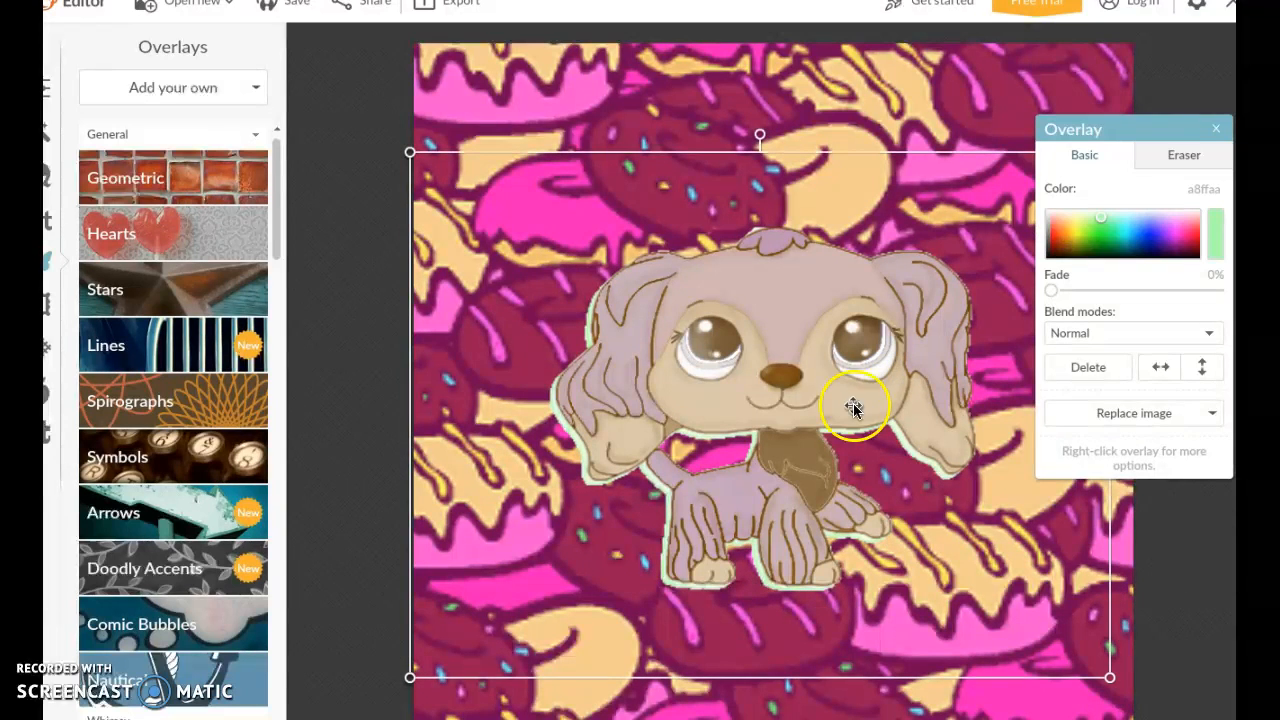
- Bring the light green copy in front of the brown dog and send it to the back again
{"action": "right_click", "coordinate": [848, 414]}
{"action": "left_click", "coordinate": [860, 449]}
{"action": "left_click_drag", "start_coordinate": [915, 381], "coordinate": [886, 380]}
{"action": "right_click", "coordinate": [886, 380]}
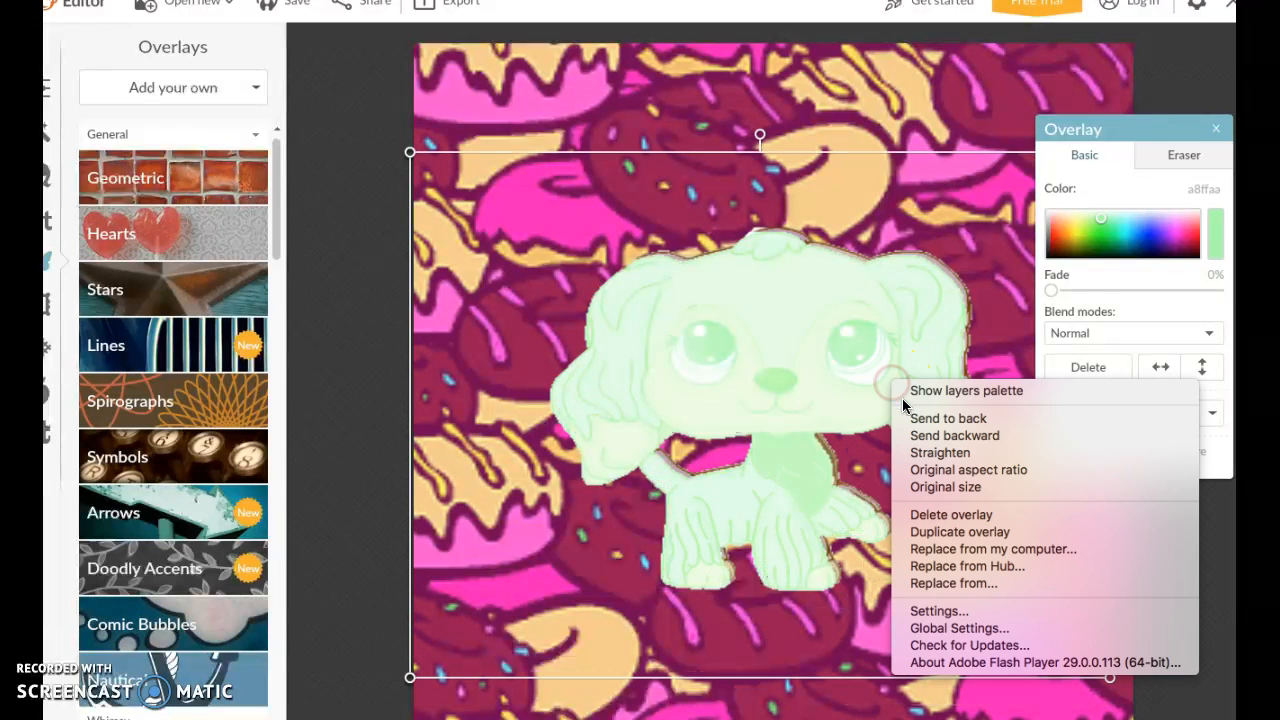
{"action": "left_click", "coordinate": [910, 414]}
{"action": "left_click", "coordinate": [903, 372]}
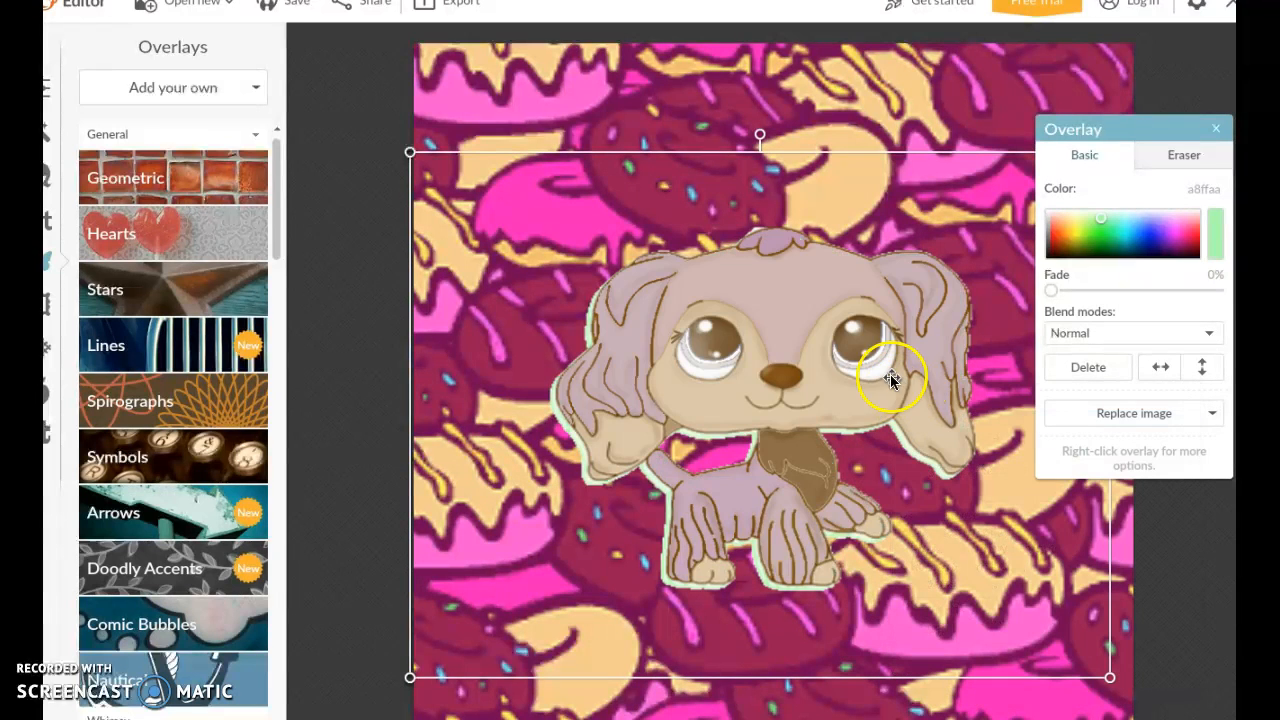
- Duplicate the brown dog overlay again and recolor this copy to magenta d600d9
{"action": "right_click", "coordinate": [878, 378]}
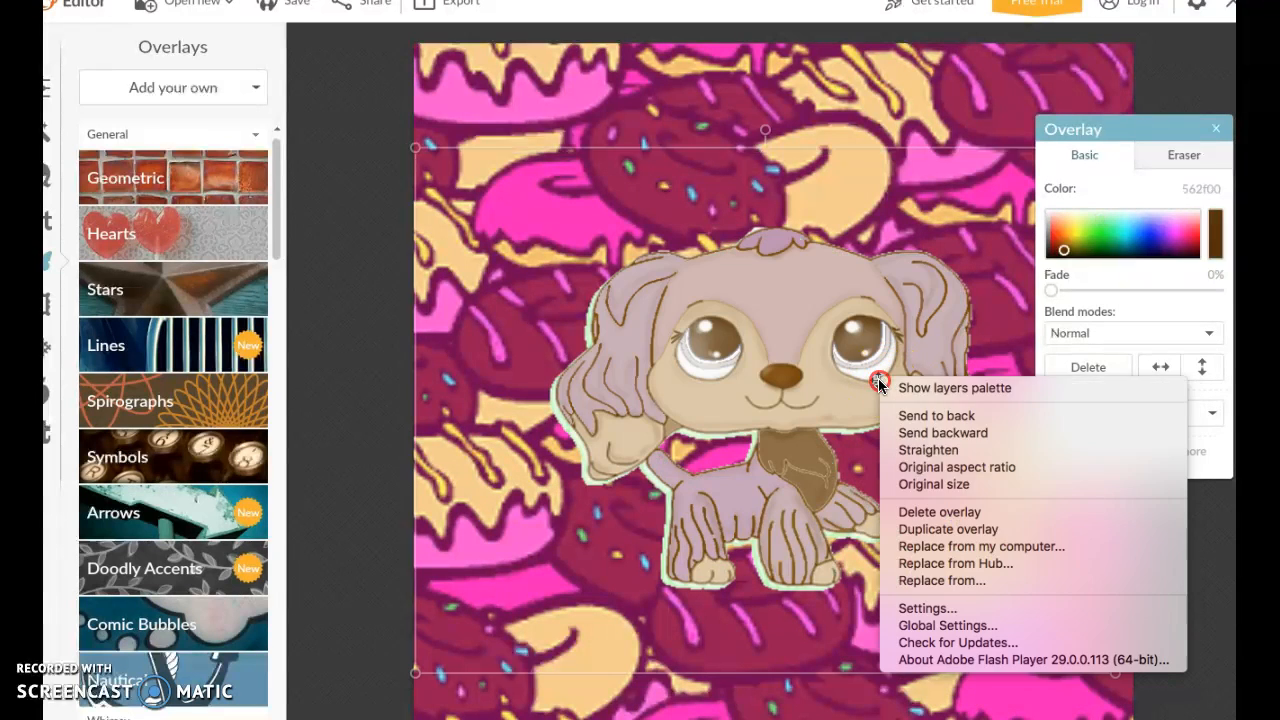
{"action": "left_click", "coordinate": [902, 528]}
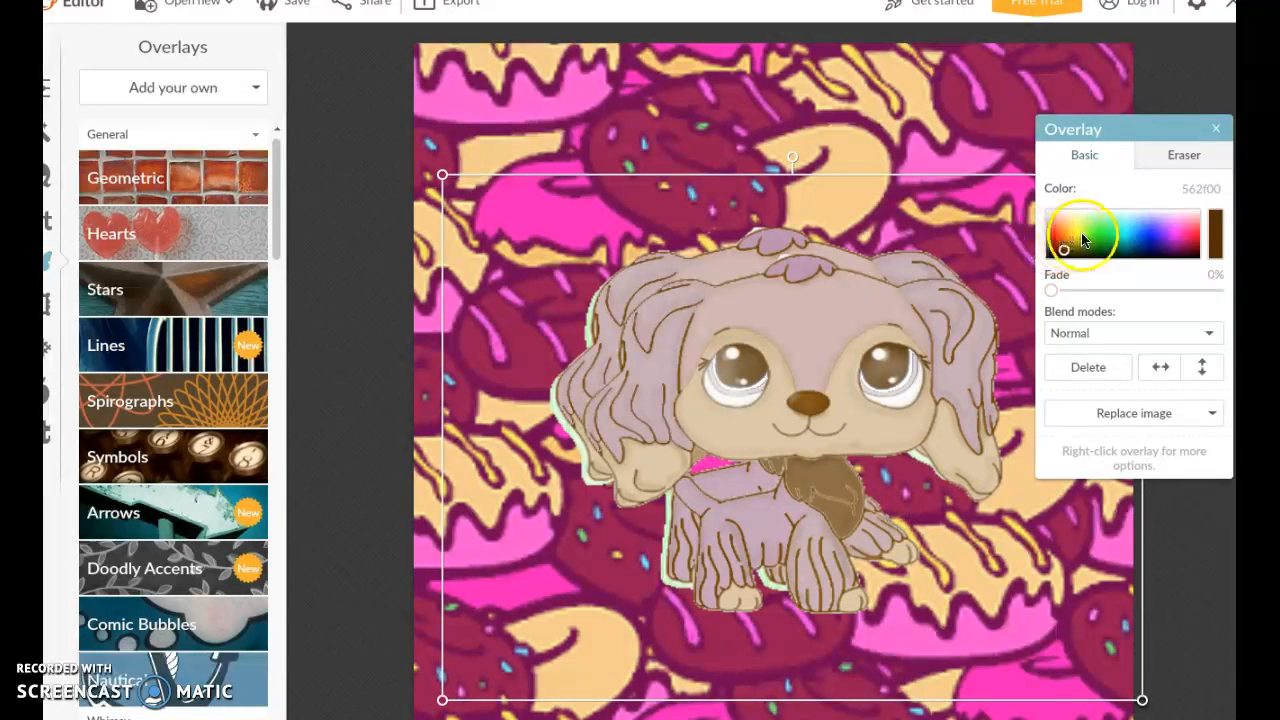
{"action": "left_click_drag", "start_coordinate": [1068, 248], "coordinate": [1177, 243]}
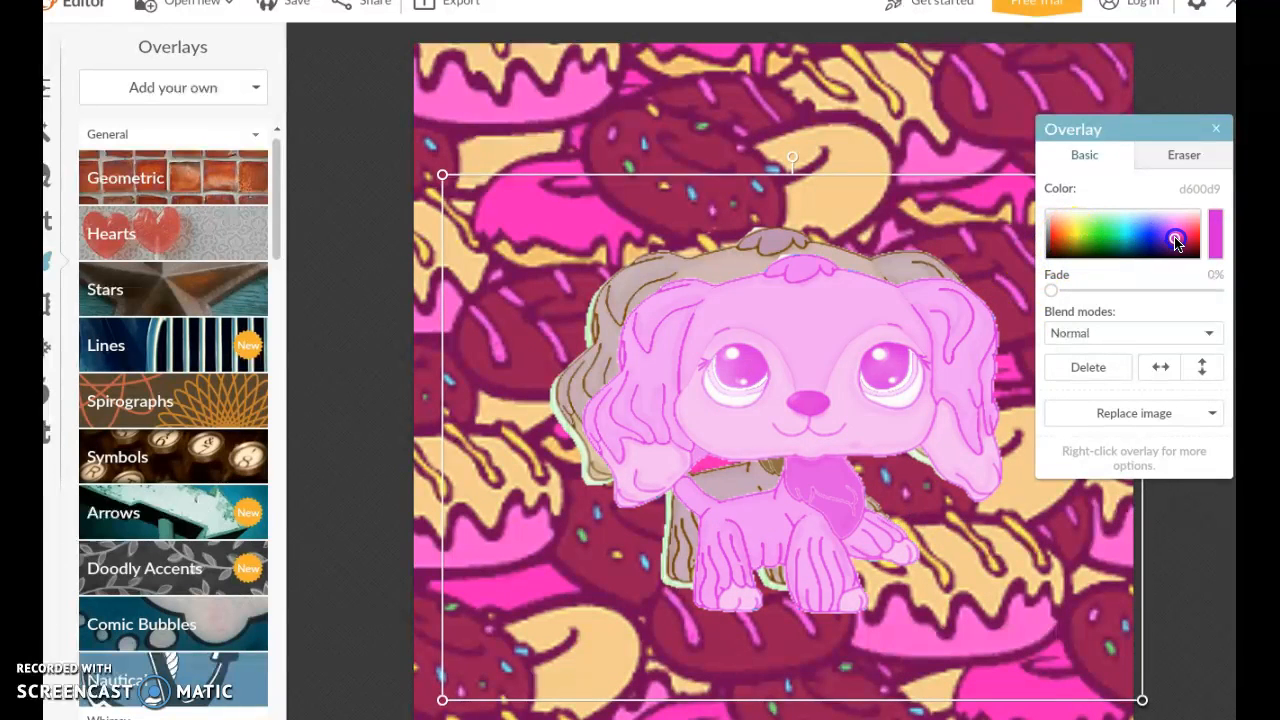
- Send the magenta copy to the back and offset it down and left just beyond the light green outline
{"action": "right_click", "coordinate": [889, 377]}
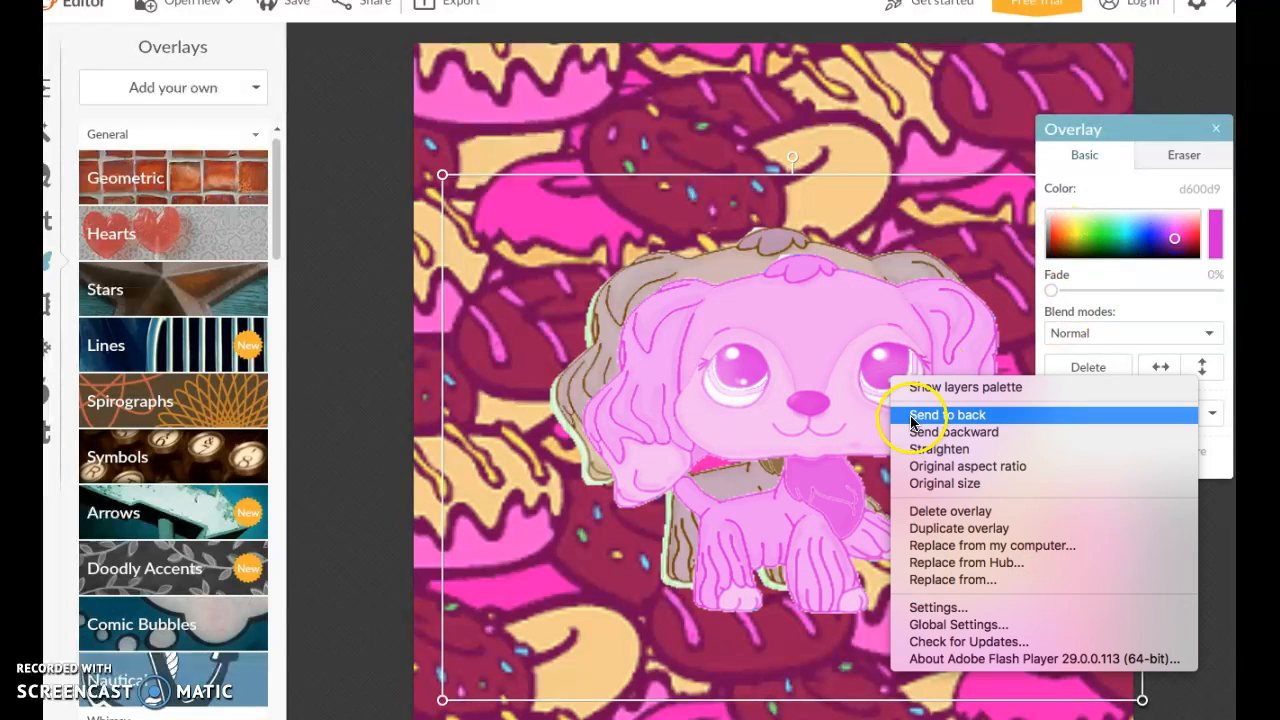
{"action": "left_click", "coordinate": [914, 413]}
{"action": "left_click_drag", "start_coordinate": [926, 393], "coordinate": [885, 368]}
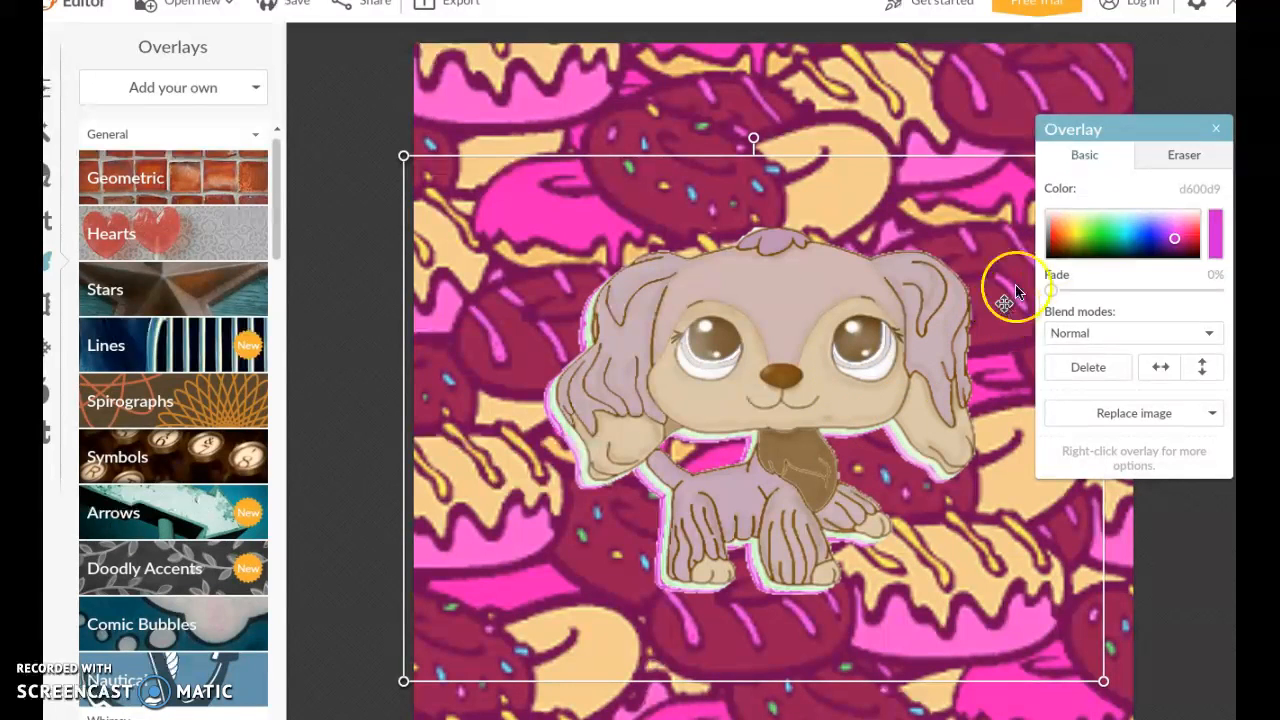
- Add the scattered-stars overlay from the Sparkle Stars set and place it over the dog's face
{"action": "left_click", "coordinate": [1217, 129]}
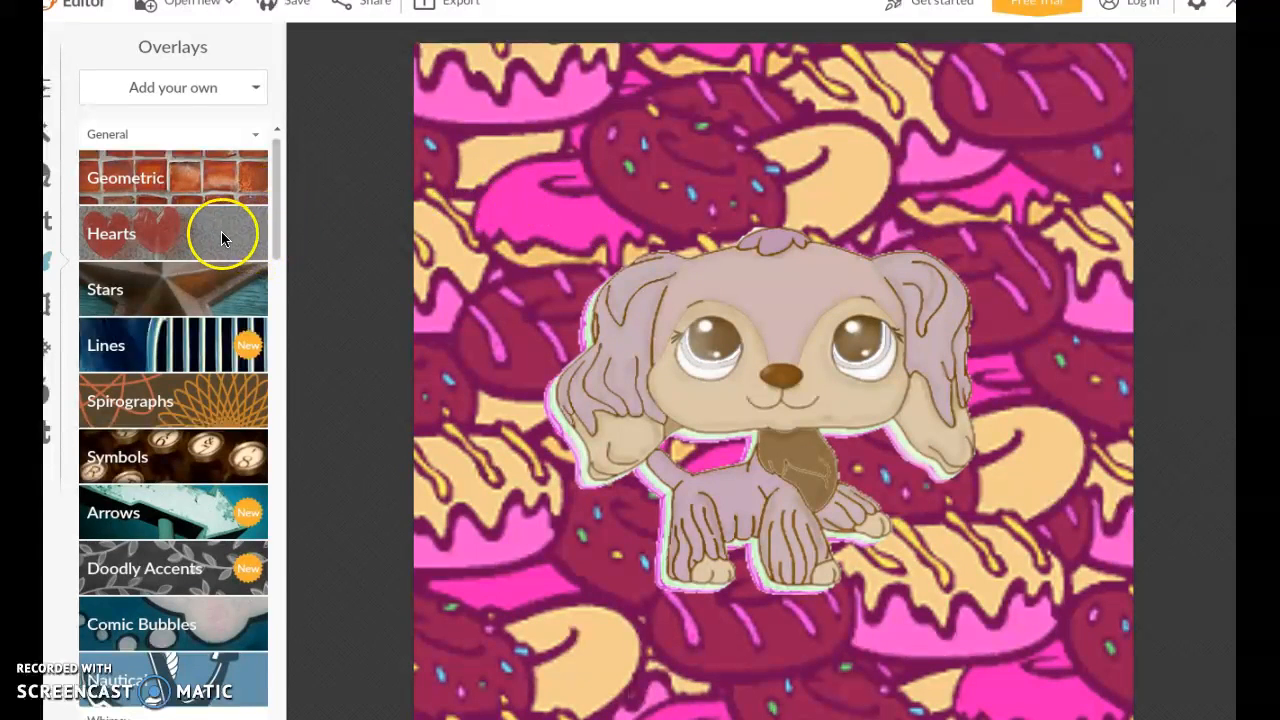
{"action": "left_click_drag", "start_coordinate": [273, 224], "coordinate": [275, 471]}
{"action": "left_click", "coordinate": [200, 665]}
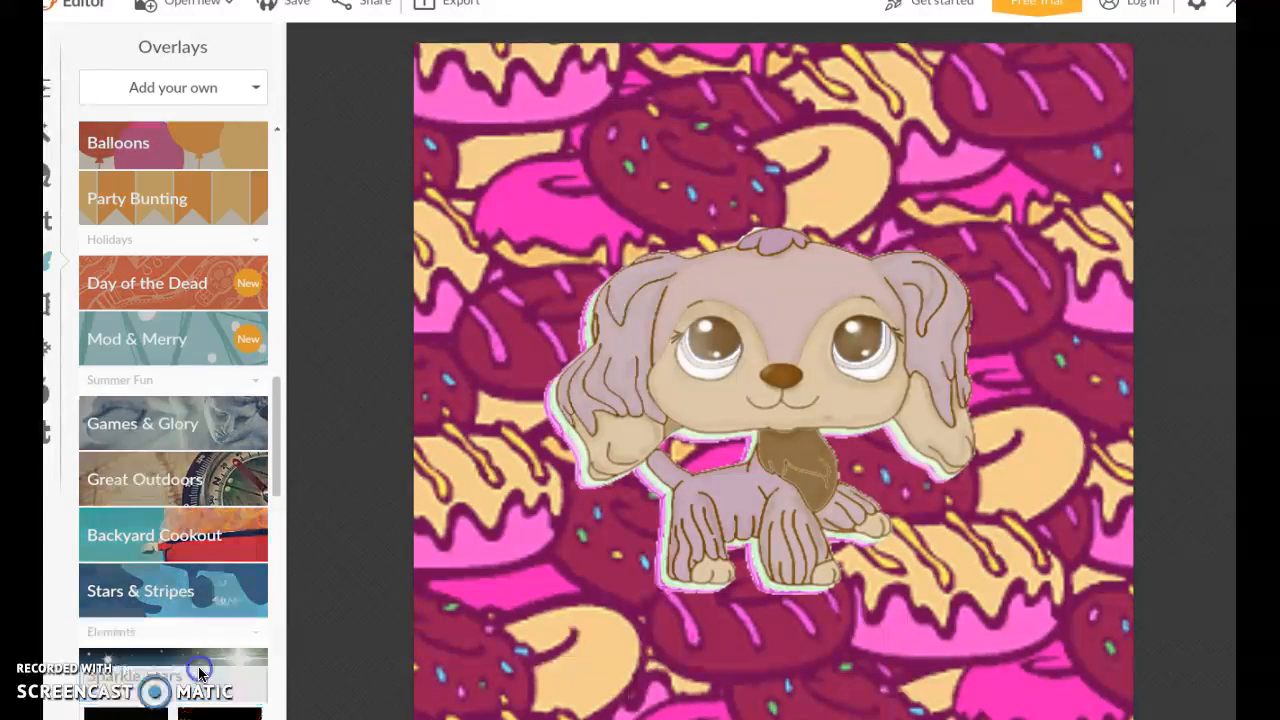
{"action": "left_click", "coordinate": [97, 703]}
{"action": "left_click_drag", "start_coordinate": [276, 412], "coordinate": [279, 449]}
{"action": "left_click", "coordinate": [149, 549]}
{"action": "left_click_drag", "start_coordinate": [851, 358], "coordinate": [997, 183]}
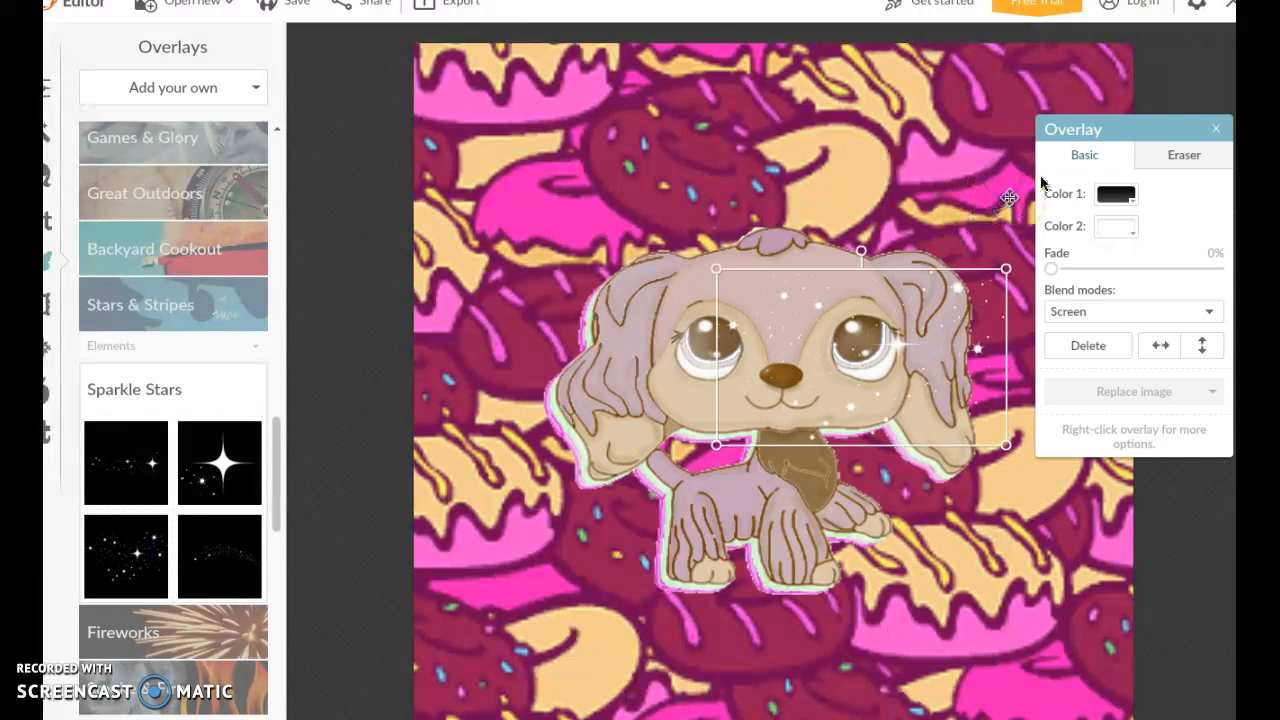
{"action": "left_click", "coordinate": [1215, 129]}
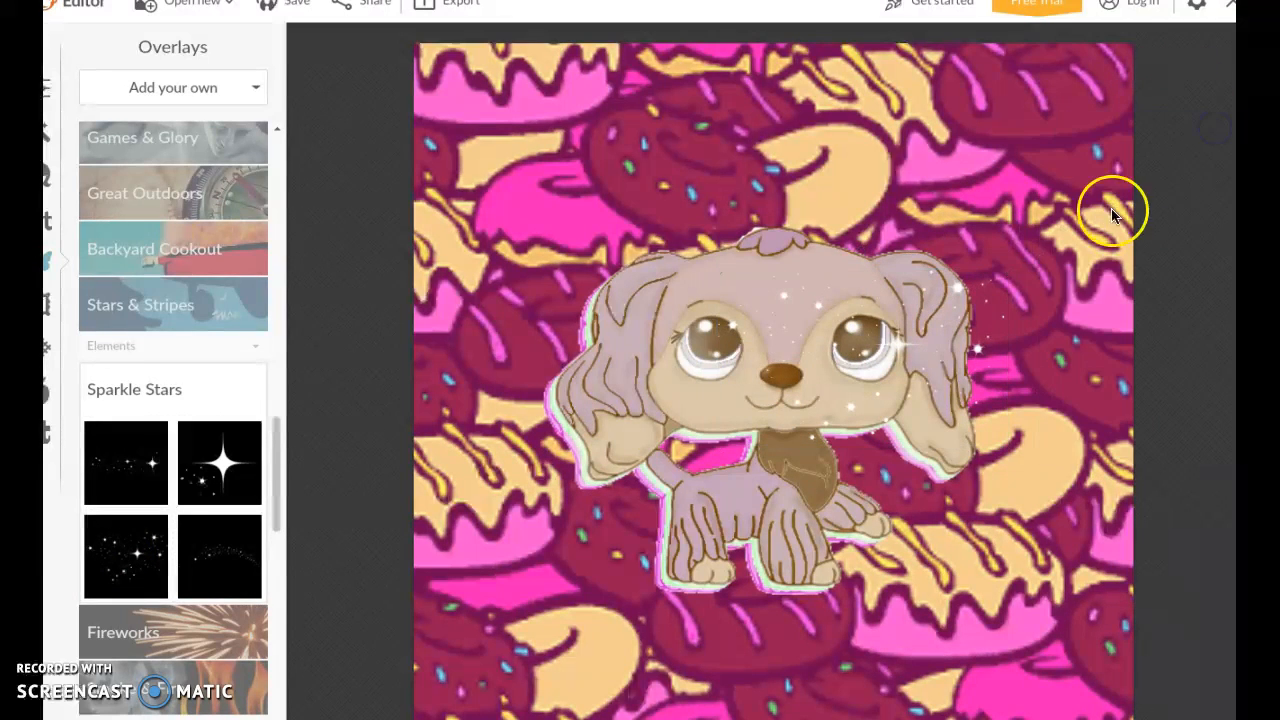
- Enlarge and reposition the sparkle overlay until its stars cover the whole donut background
{"action": "left_click_drag", "start_coordinate": [962, 300], "coordinate": [1065, 125]}
{"action": "left_click_drag", "start_coordinate": [879, 235], "coordinate": [721, 260]}
{"action": "left_click_drag", "start_coordinate": [484, 176], "coordinate": [517, 195]}
{"action": "left_click_drag", "start_coordinate": [638, 266], "coordinate": [636, 292]}
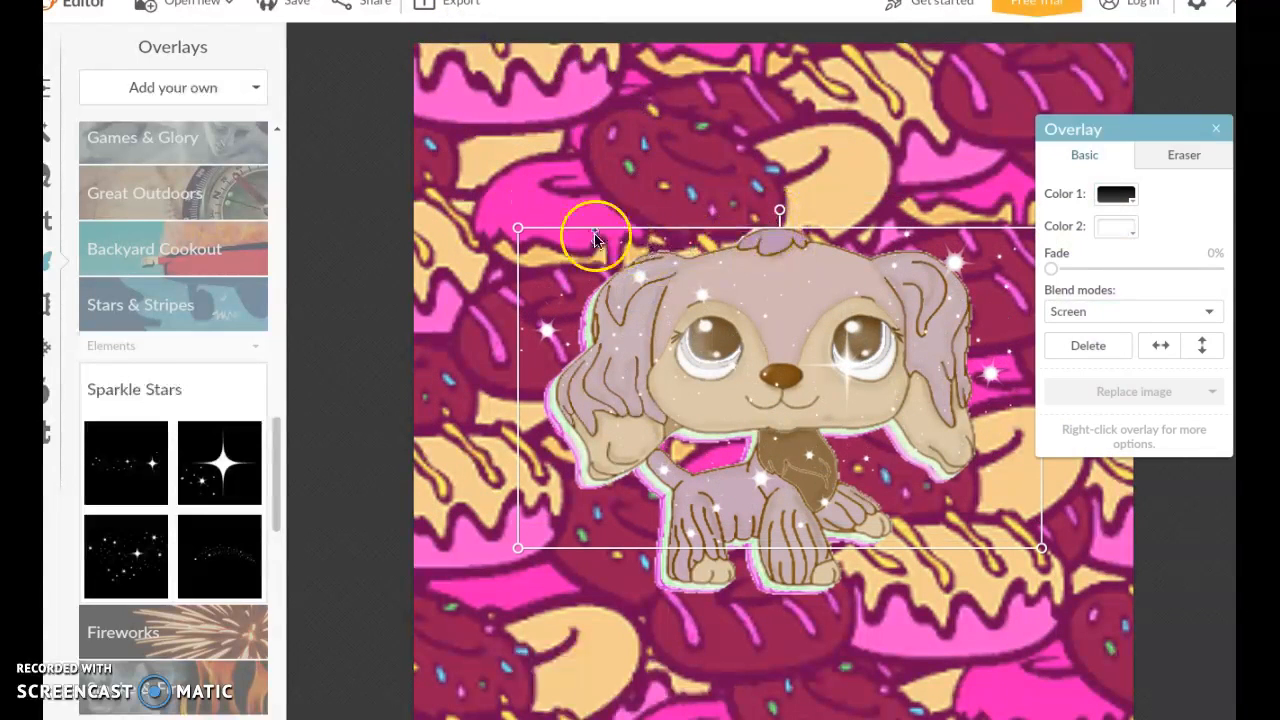
{"action": "left_click_drag", "start_coordinate": [517, 226], "coordinate": [371, 134]}
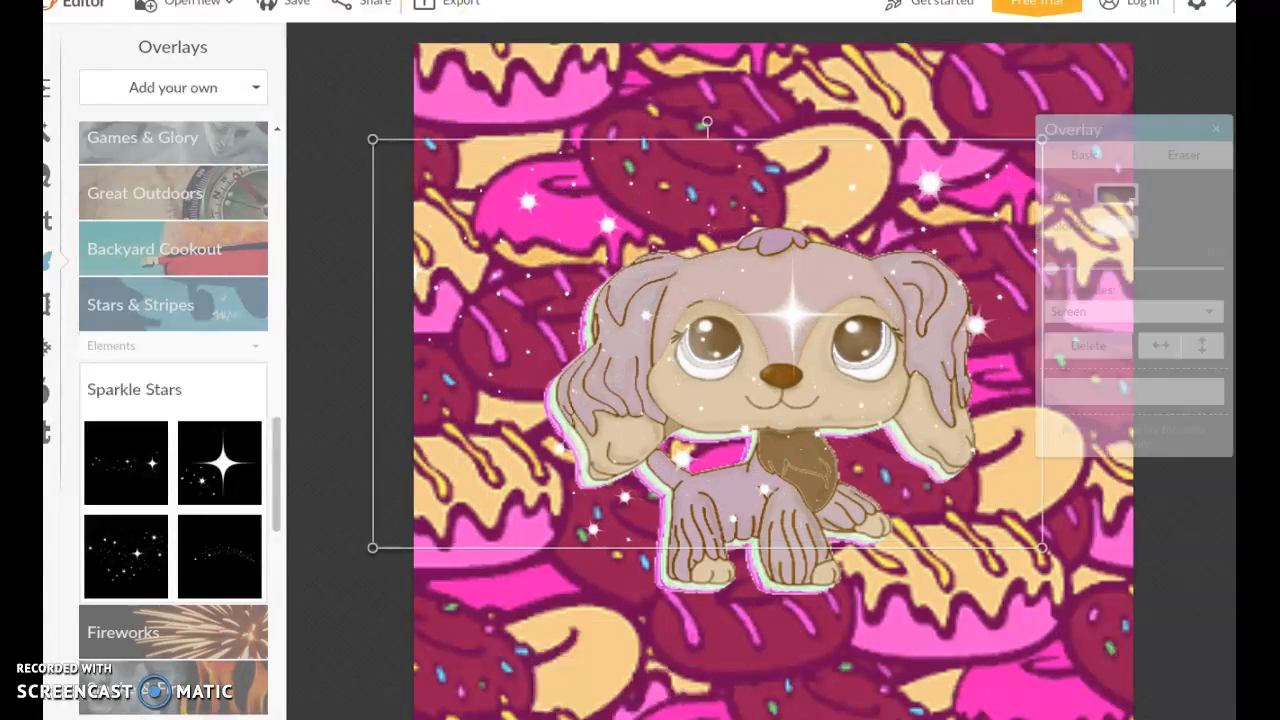
{"action": "left_click_drag", "start_coordinate": [666, 318], "coordinate": [720, 353]}
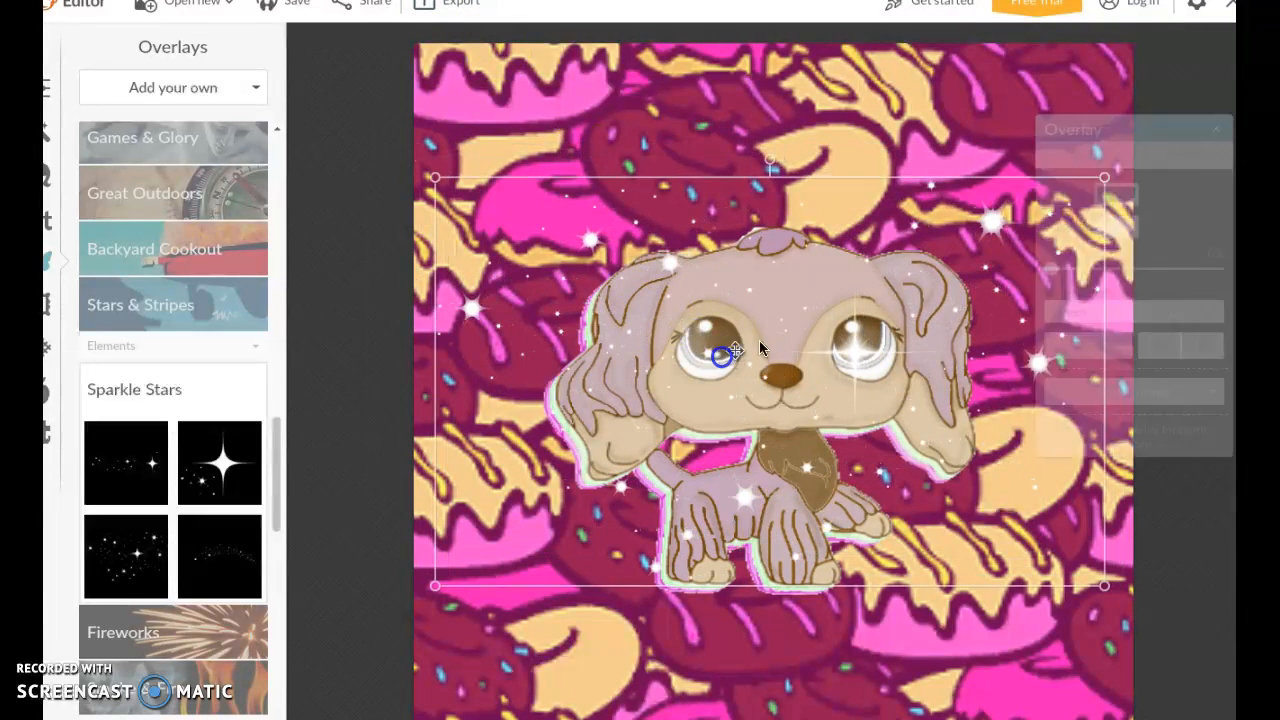
{"action": "left_click_drag", "start_coordinate": [770, 161], "coordinate": [770, 0]}
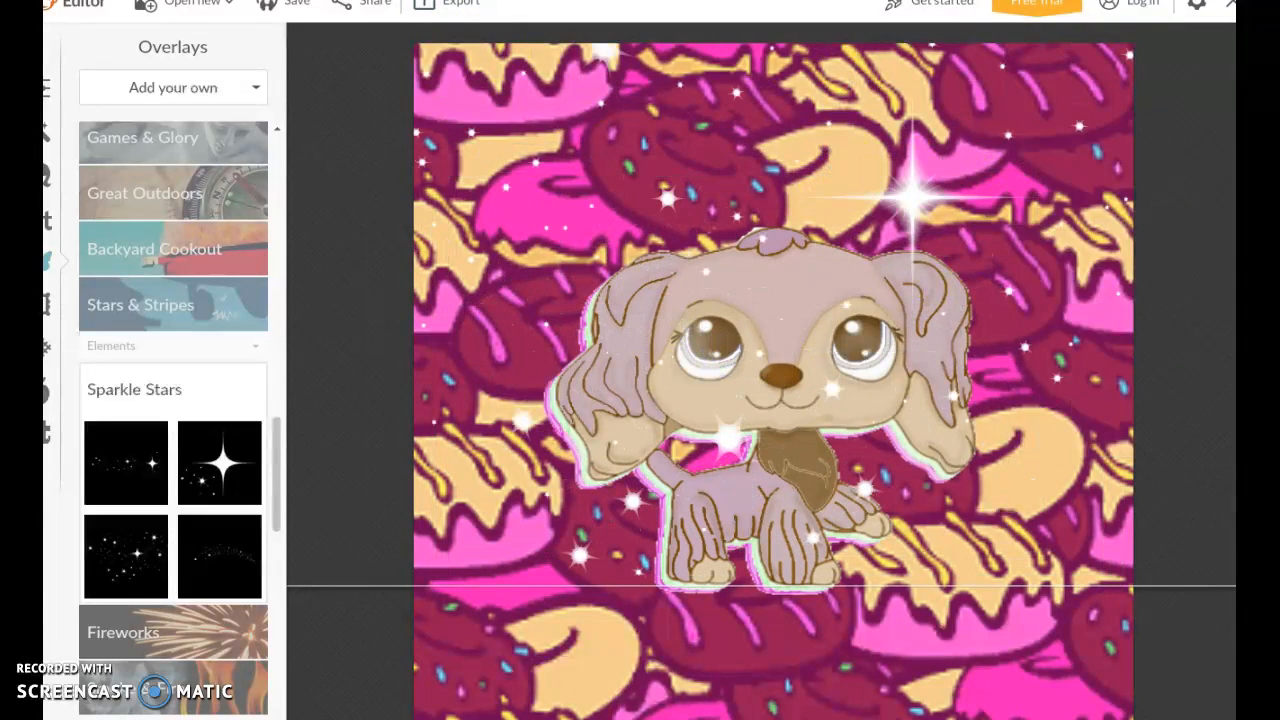
{"action": "left_click_drag", "start_coordinate": [876, 256], "coordinate": [886, 357]}
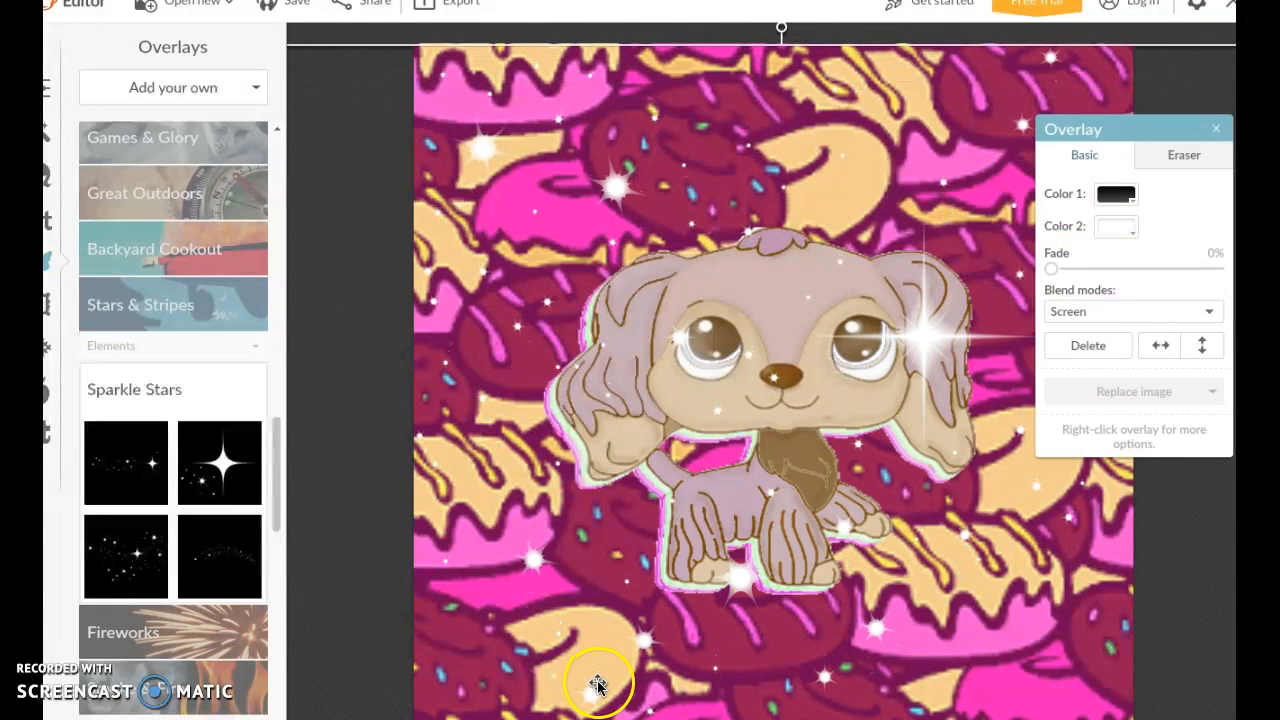
{"action": "left_click_drag", "start_coordinate": [560, 716], "coordinate": [620, 655]}
- Send the sparkle overlay to the back so its stars sit behind the dog, and deselect it
{"action": "right_click", "coordinate": [620, 655]}
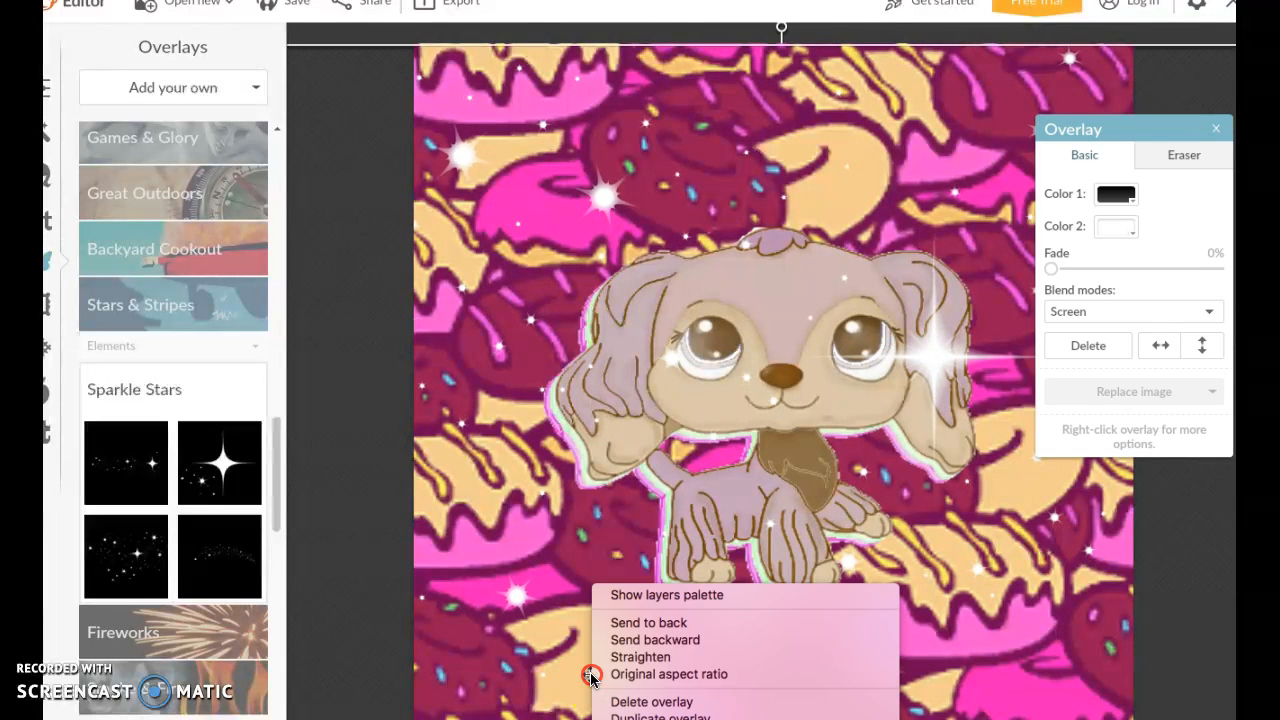
{"action": "left_click", "coordinate": [629, 623]}
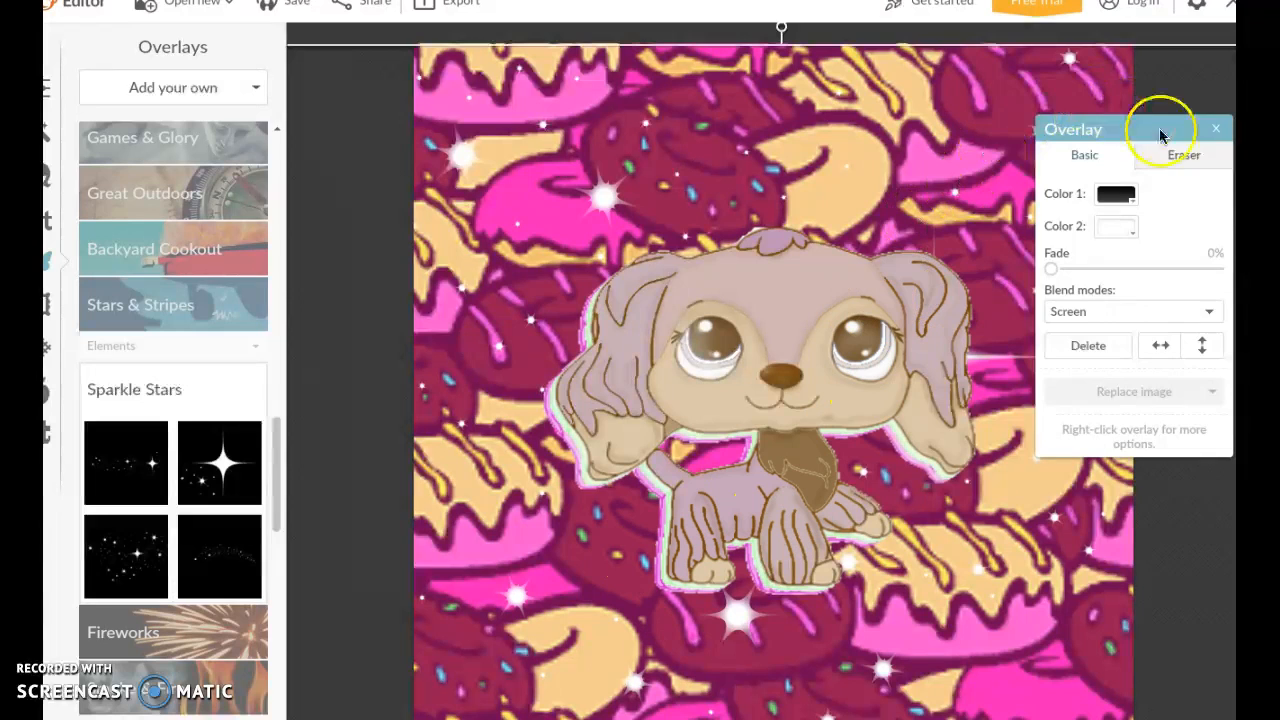
{"action": "left_click", "coordinate": [1213, 131]}
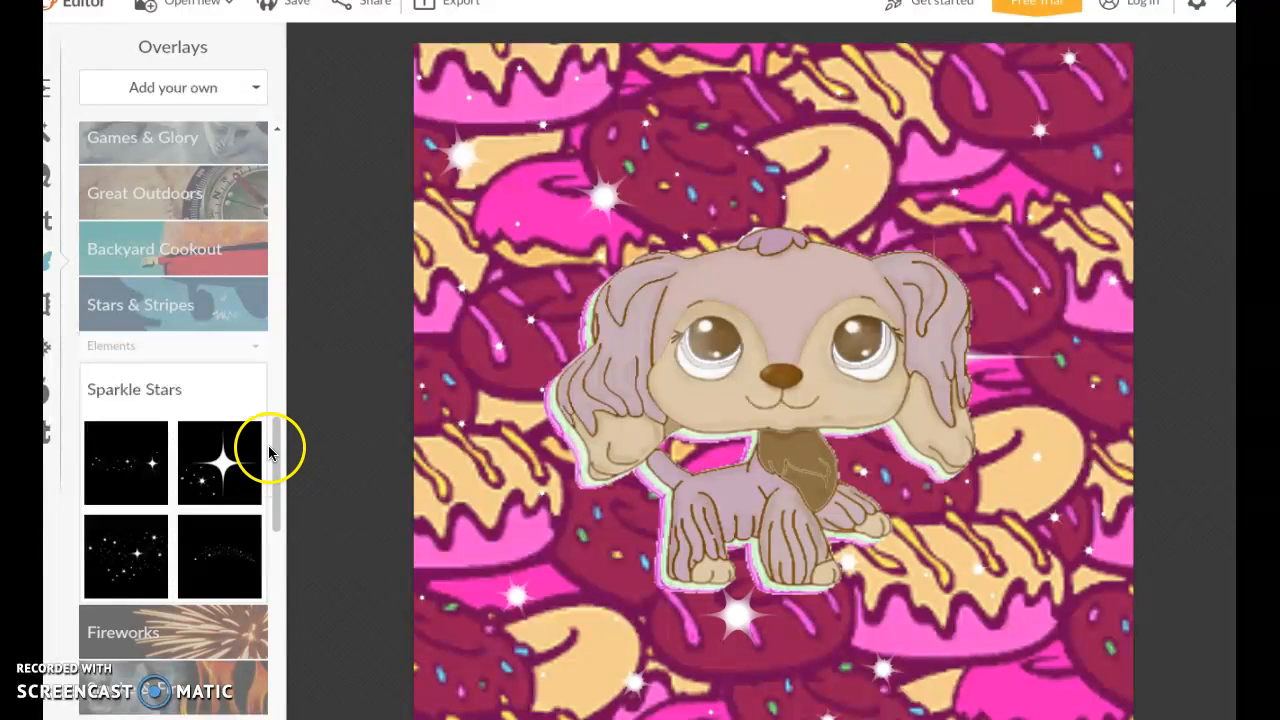
- Add the text "Flower Fox" in the Luckiest Guy font above the dog's head
{"action": "left_click", "coordinate": [52, 227]}
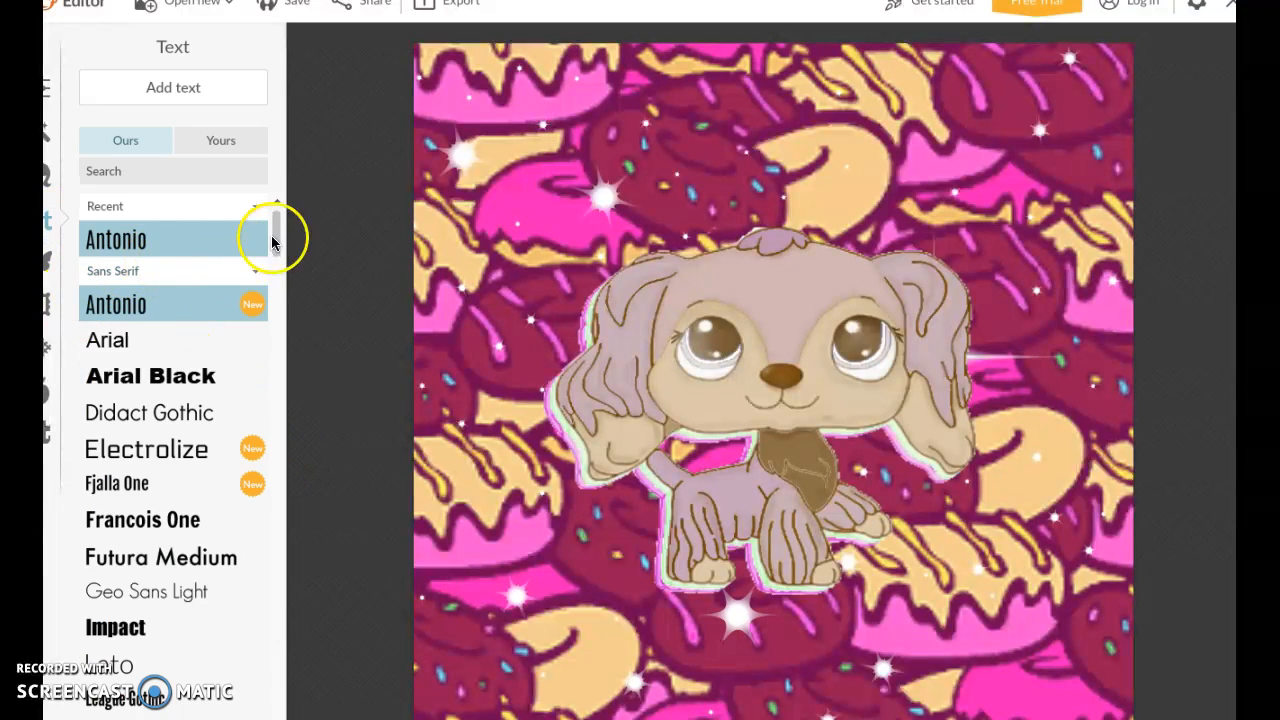
{"action": "left_click_drag", "start_coordinate": [276, 237], "coordinate": [251, 531]}
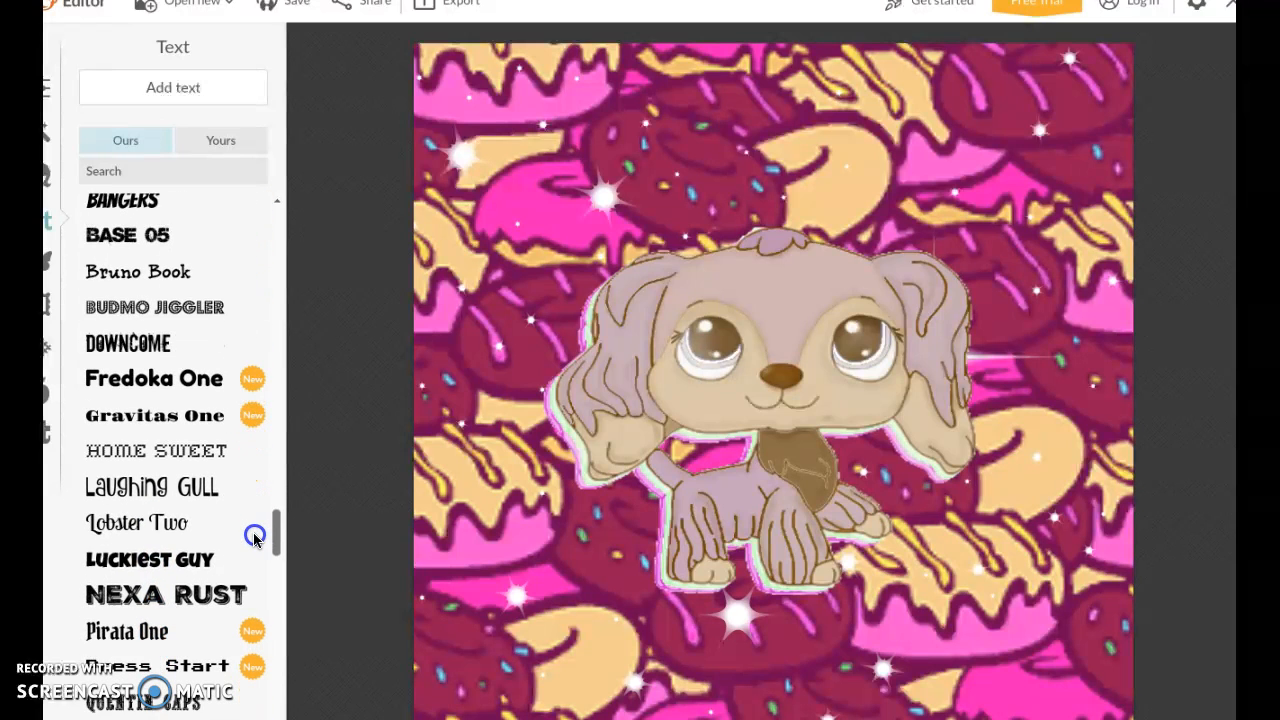
{"action": "left_click", "coordinate": [214, 592]}
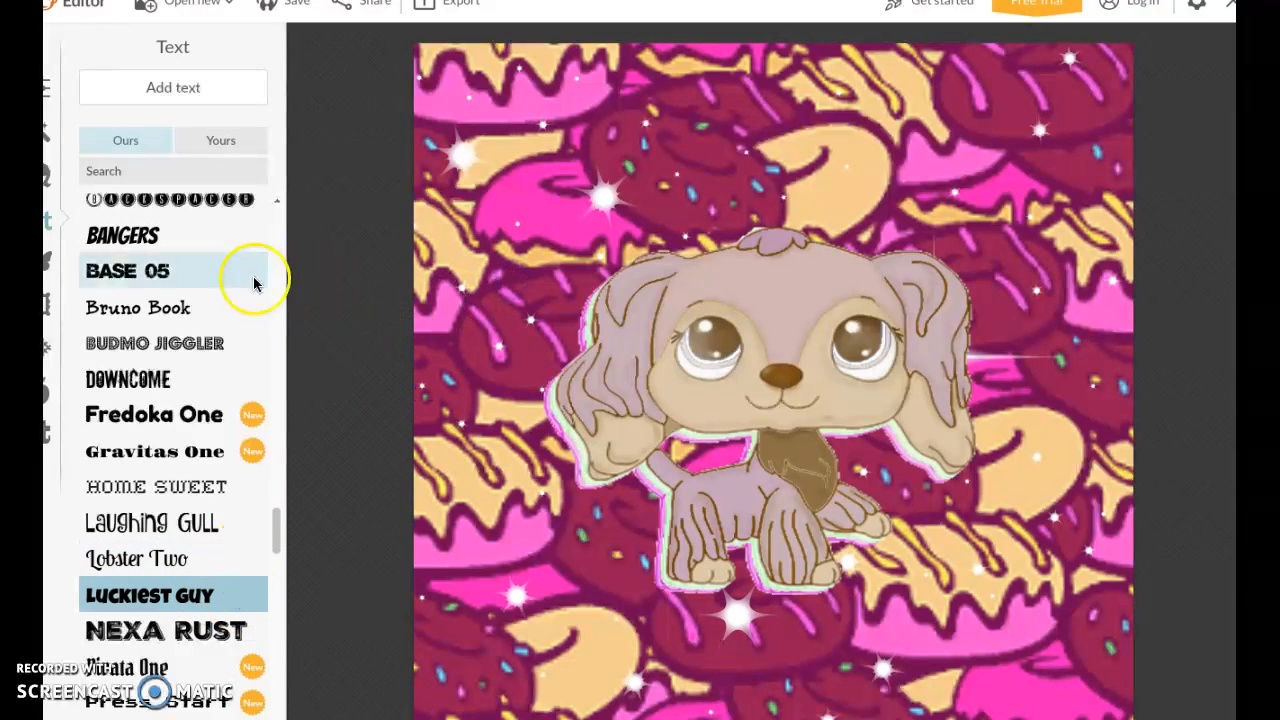
{"action": "left_click", "coordinate": [190, 97]}
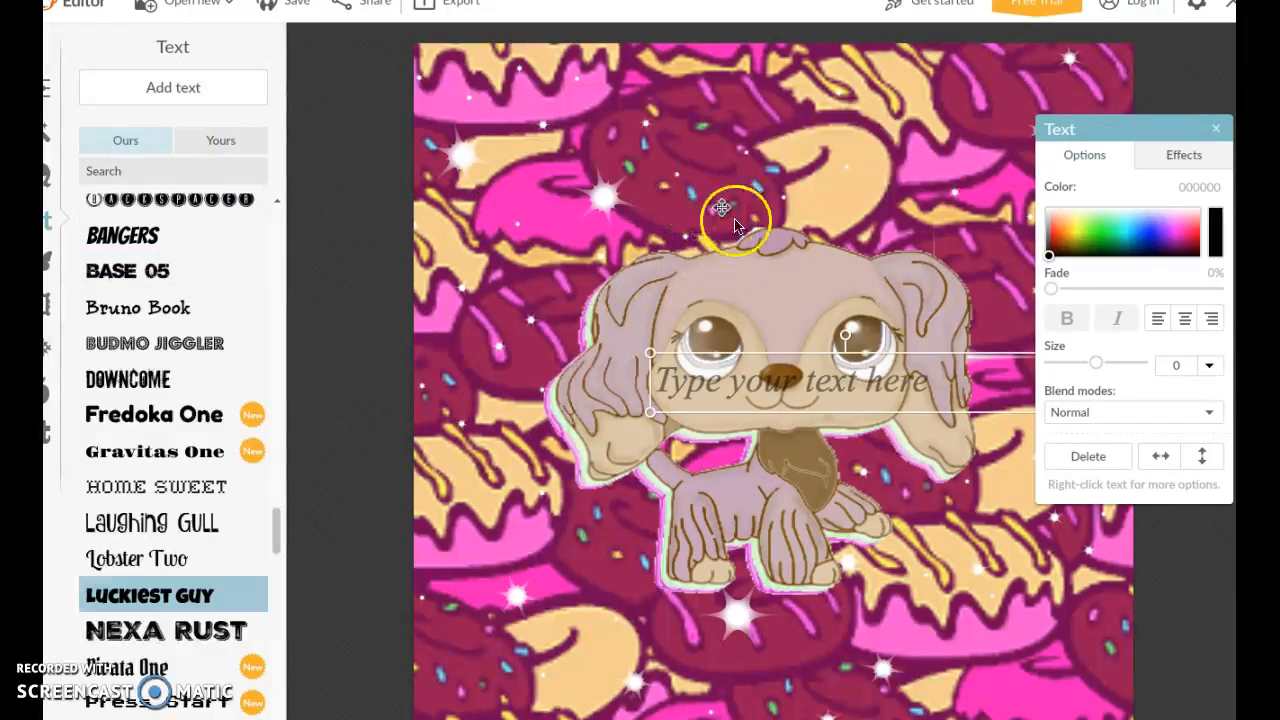
{"action": "left_click_drag", "start_coordinate": [737, 386], "coordinate": [625, 139]}
{"action": "left_click", "coordinate": [684, 153]}
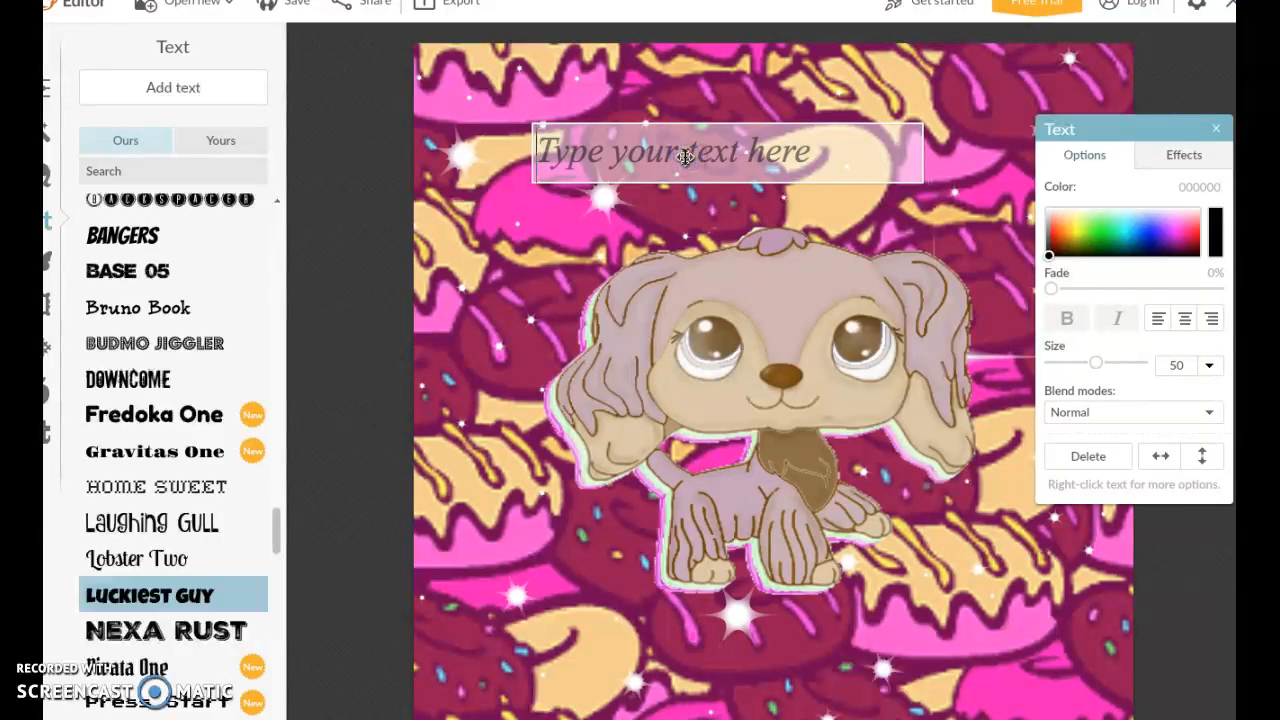
{"action": "type", "text": "Flower Fox"}
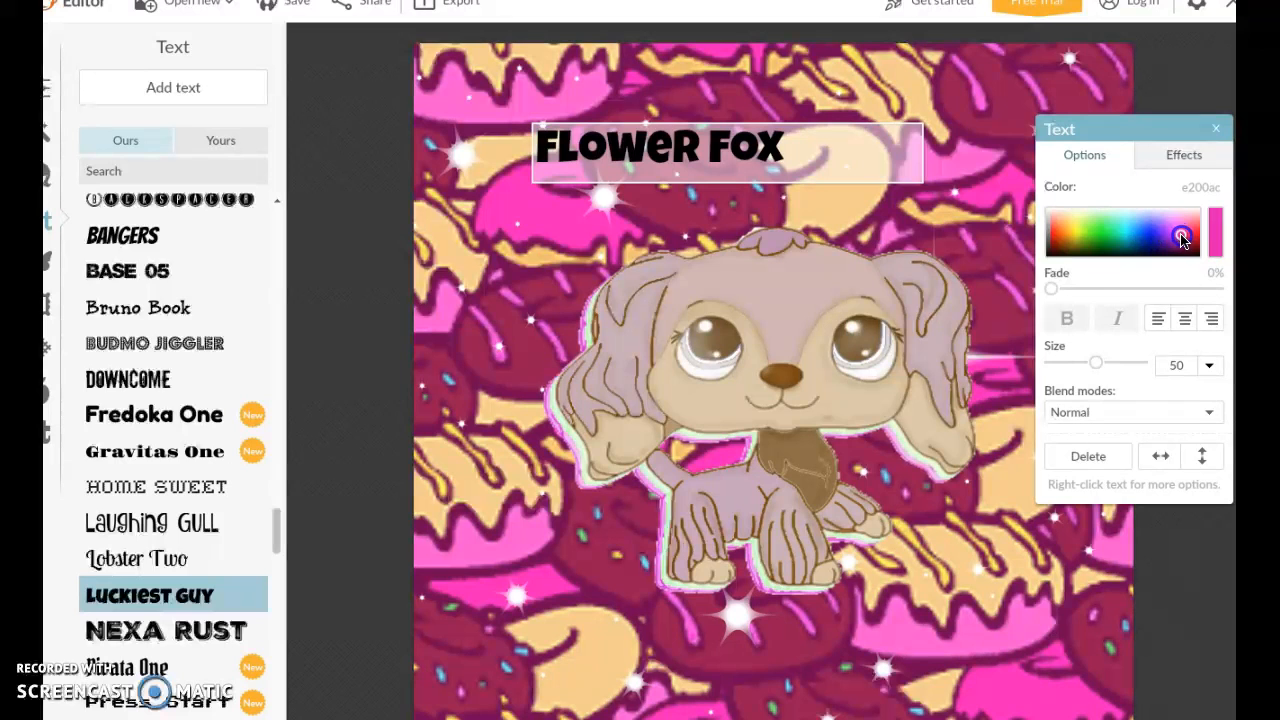
- Recolor the Flower Fox text to pink ff1cc8 and deselect it
{"action": "left_click_drag", "start_coordinate": [791, 151], "coordinate": [560, 145]}
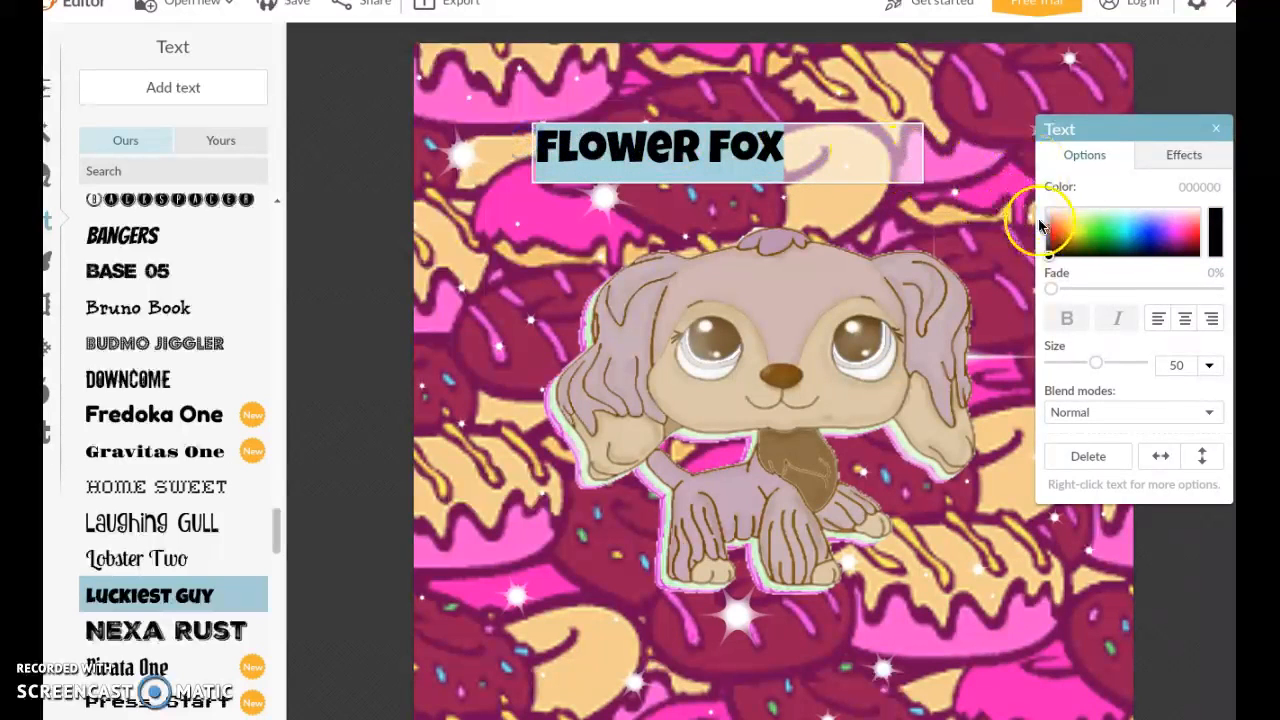
{"action": "left_click_drag", "start_coordinate": [1057, 257], "coordinate": [1183, 233]}
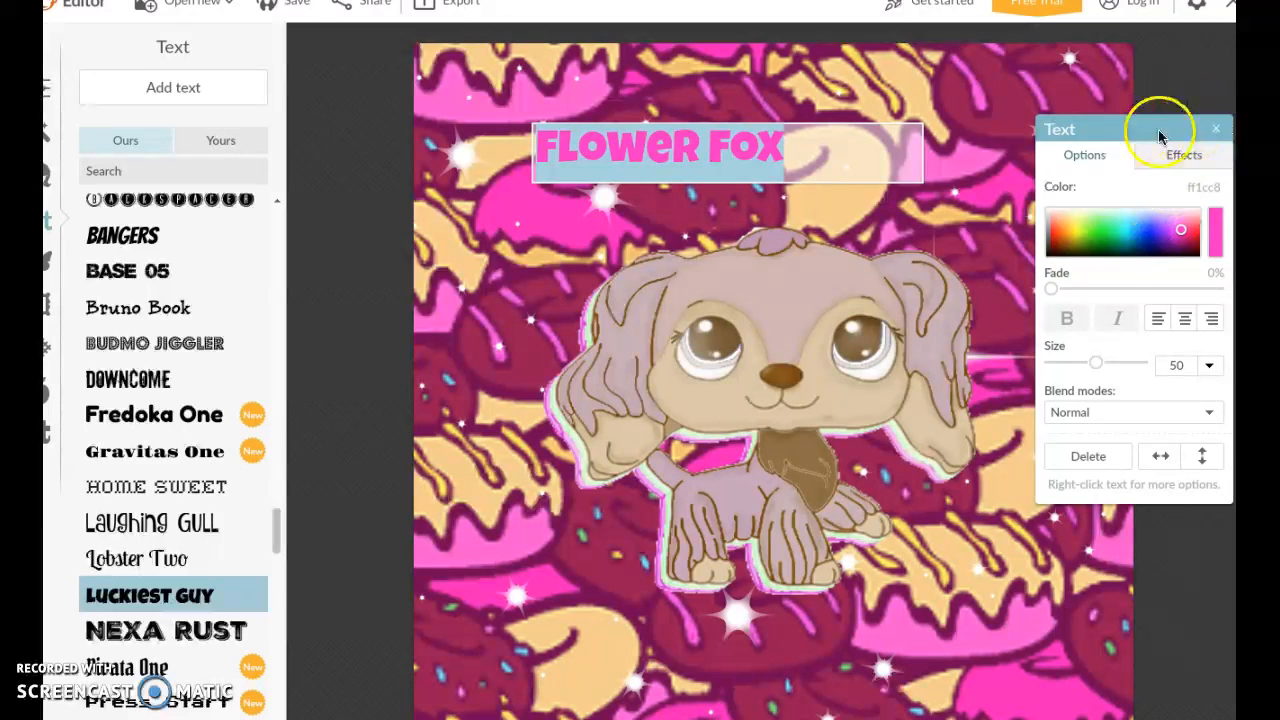
{"action": "left_click", "coordinate": [861, 128]}
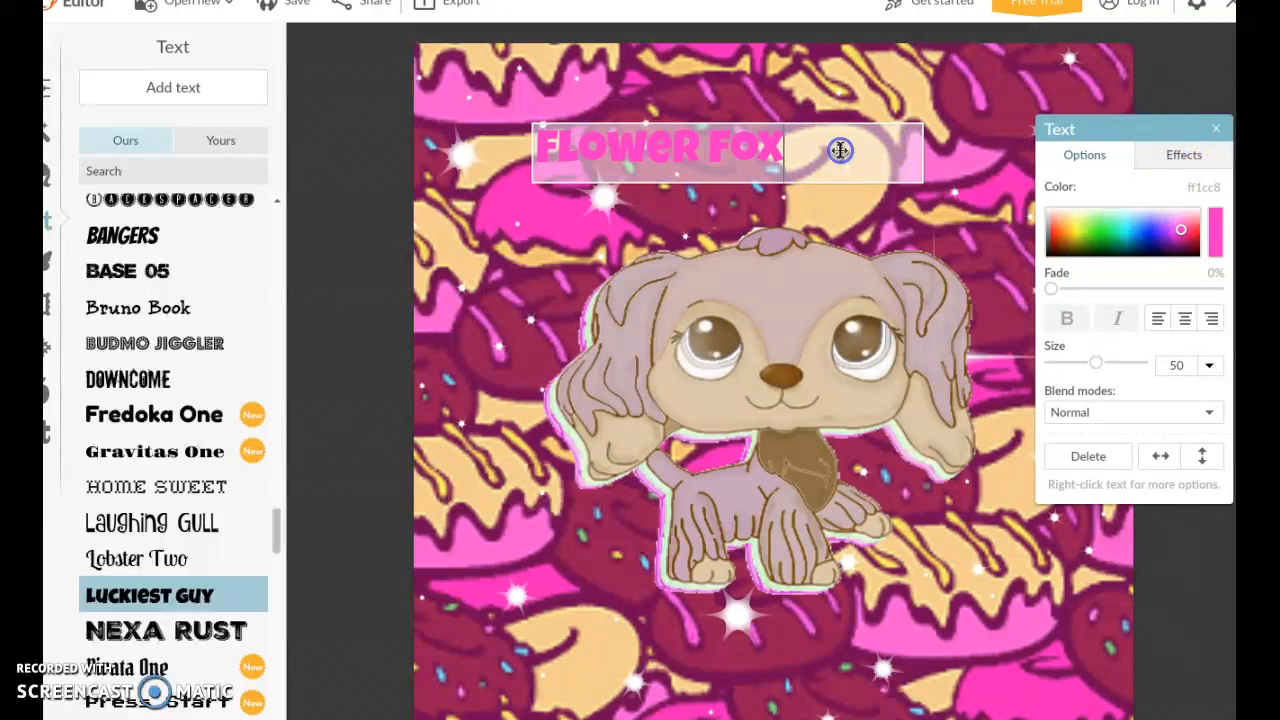
{"action": "left_click", "coordinate": [905, 127]}
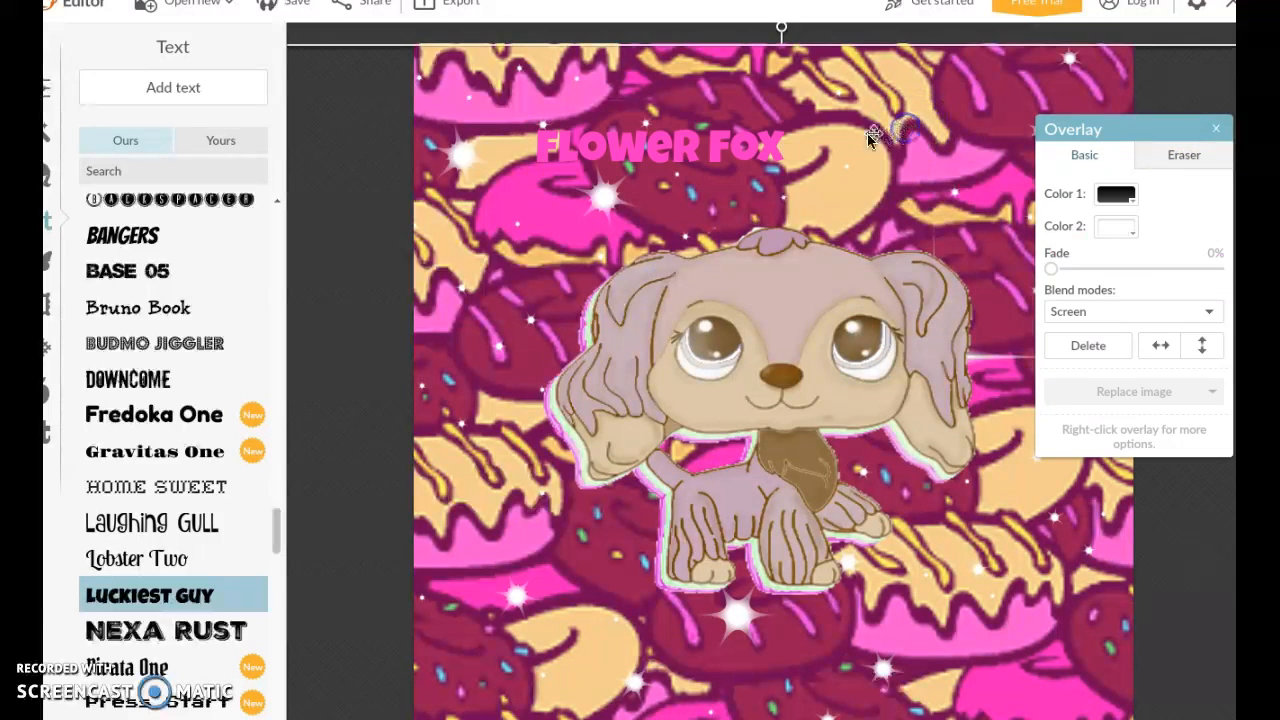
{"action": "right_click", "coordinate": [719, 146]}
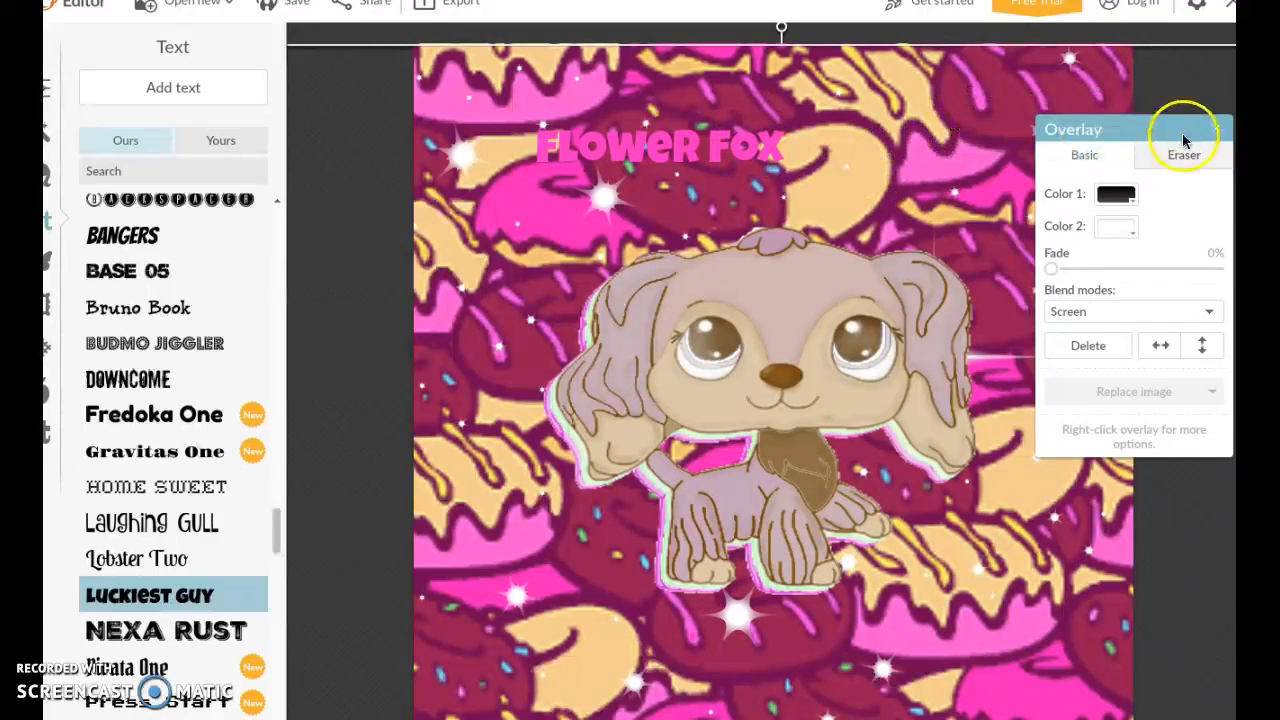
{"action": "left_click", "coordinate": [1212, 125]}
- Recolor the Flower Fox text to ff1268 and enlarge it to size 95 with an upward tilt above the dog
{"action": "left_click", "coordinate": [712, 143]}
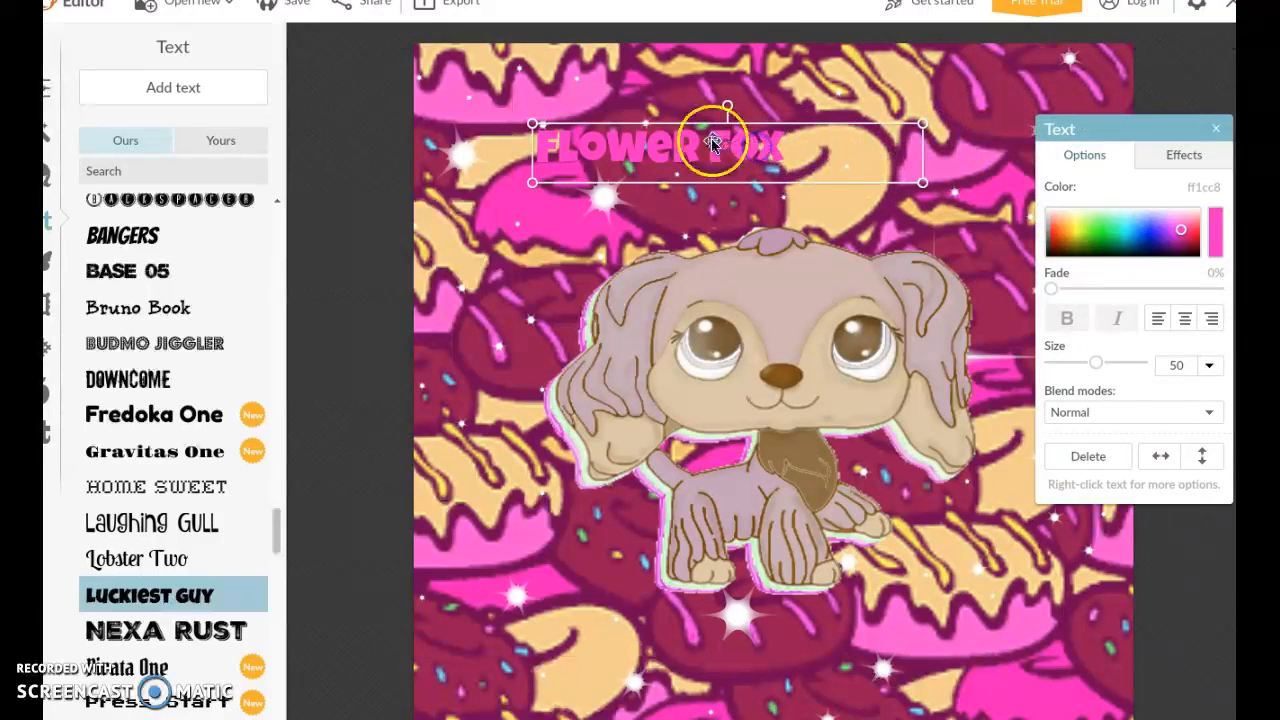
{"action": "left_click_drag", "start_coordinate": [1182, 238], "coordinate": [1191, 233]}
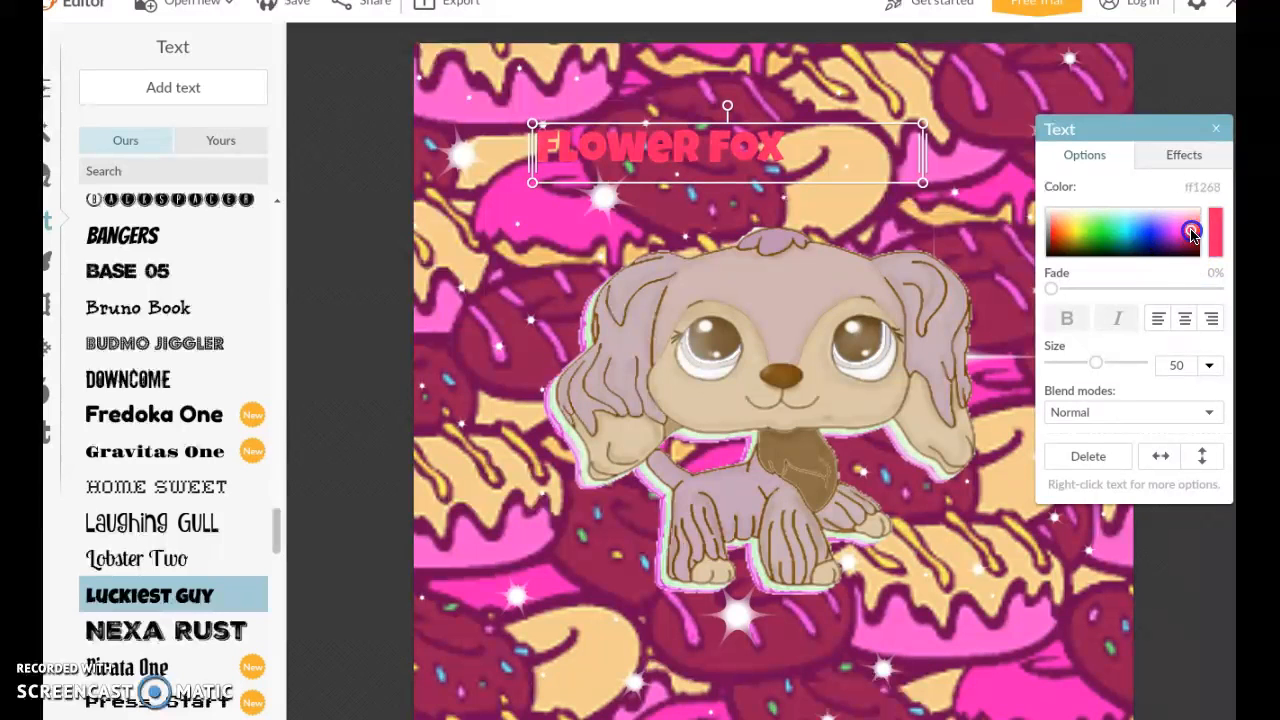
{"action": "left_click_drag", "start_coordinate": [920, 120], "coordinate": [1125, 92]}
{"action": "left_click_drag", "start_coordinate": [827, 82], "coordinate": [783, 124]}
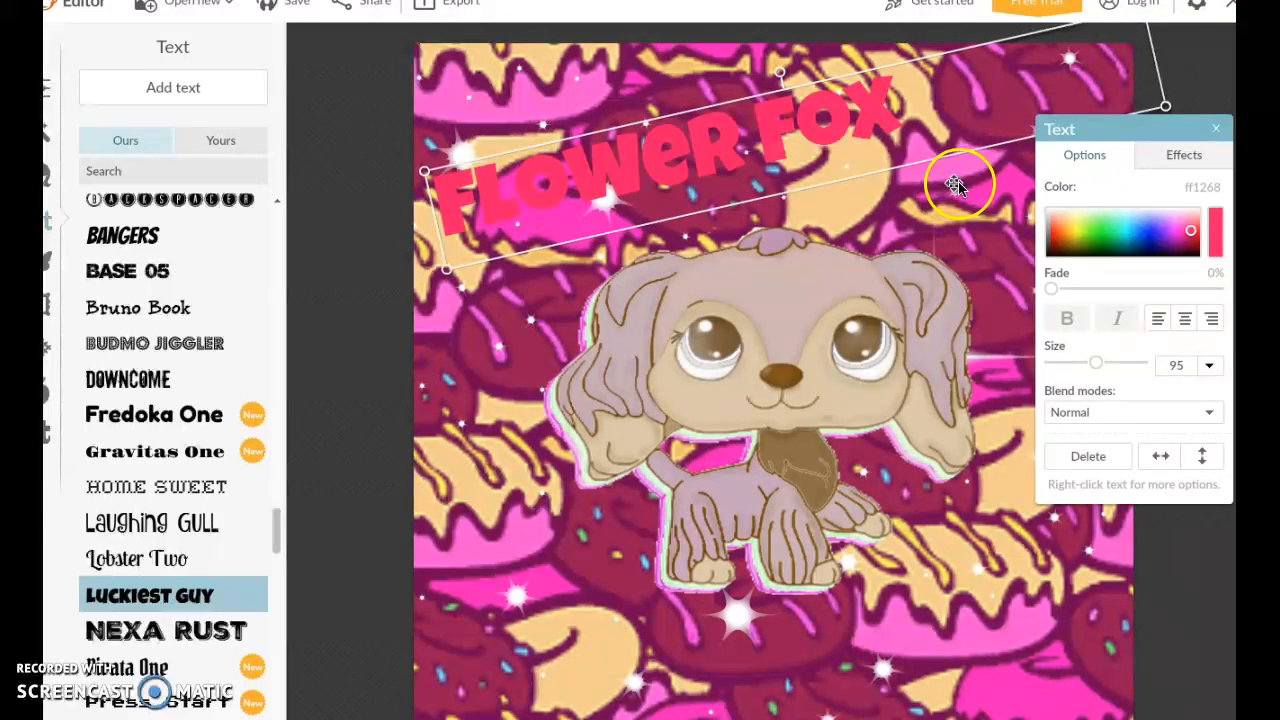
- Duplicate the Flower Fox text and recolor the copy to mint green 8cffc0
{"action": "right_click", "coordinate": [884, 124]}
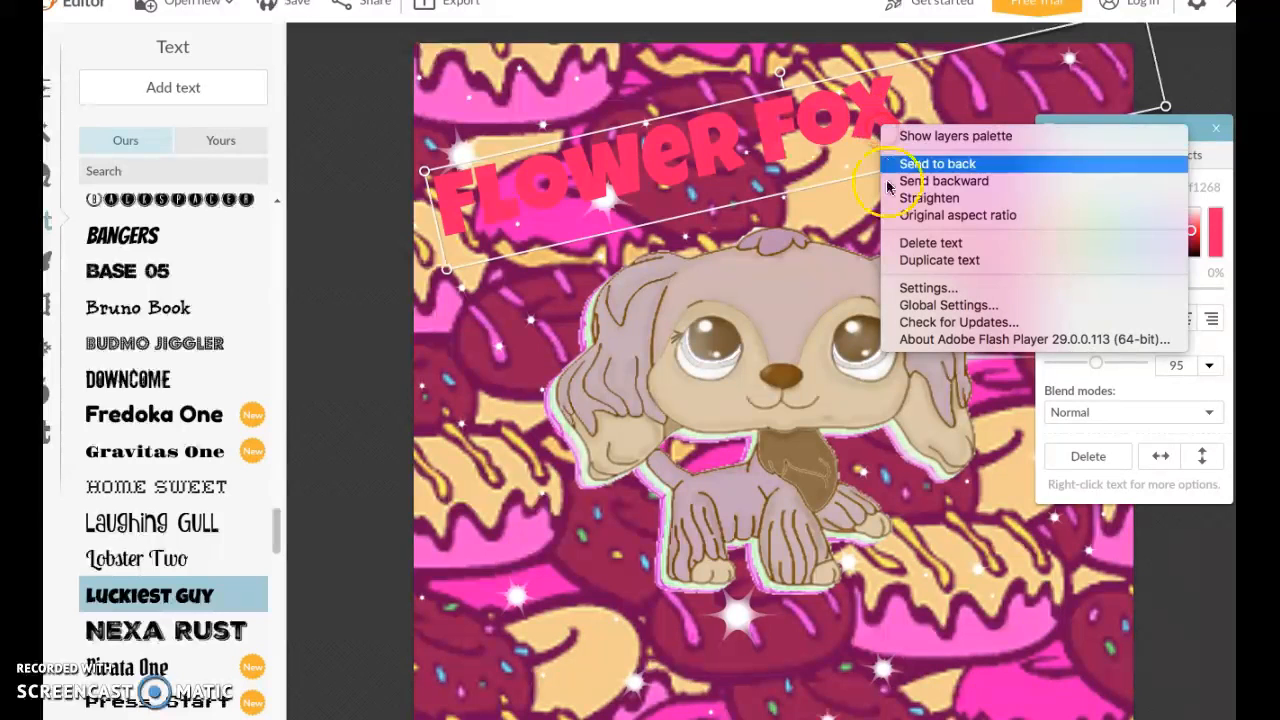
{"action": "left_click", "coordinate": [930, 260]}
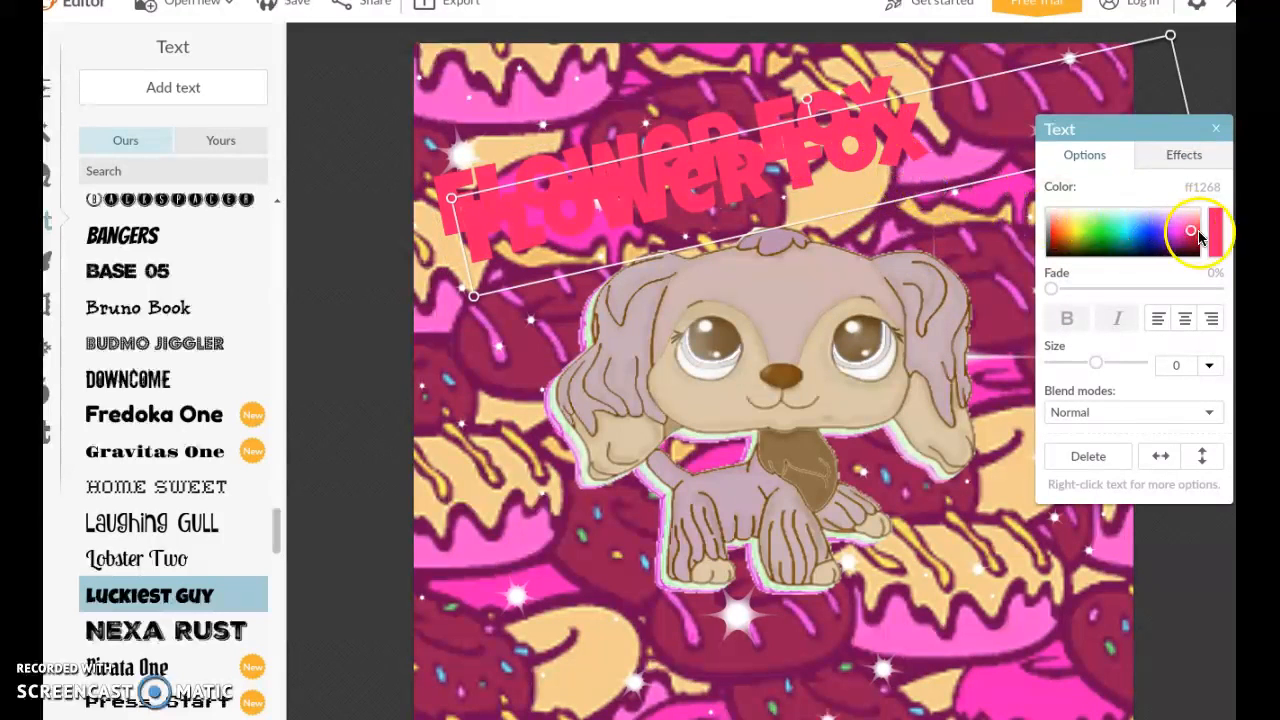
{"action": "mouse_move", "coordinate": [1192, 234]}
{"action": "left_mouse_down"}
{"action": "mouse_move", "coordinate": [1099, 240]}
{"action": "mouse_move", "coordinate": [1112, 218]}
{"action": "left_mouse_up"}
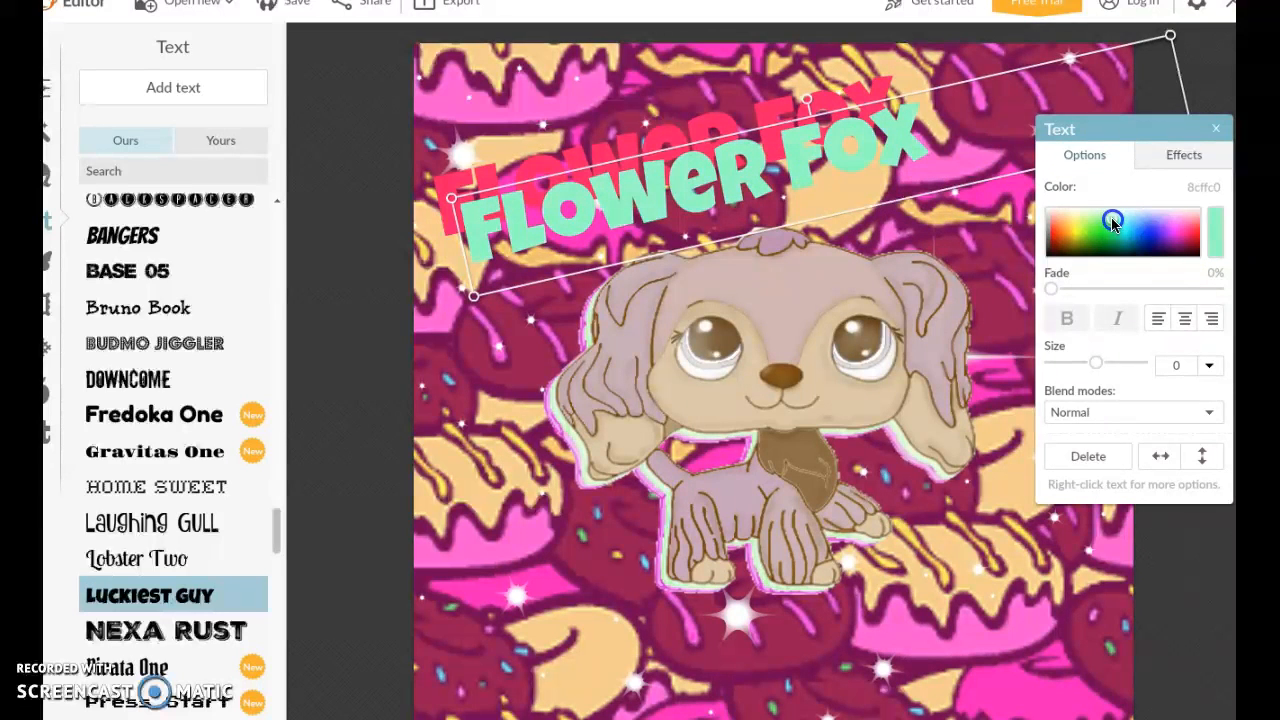
- Send the mint green text copy behind the red text and offset it slightly to the left as an outline
{"action": "right_click", "coordinate": [928, 163]}
{"action": "left_click", "coordinate": [957, 194]}
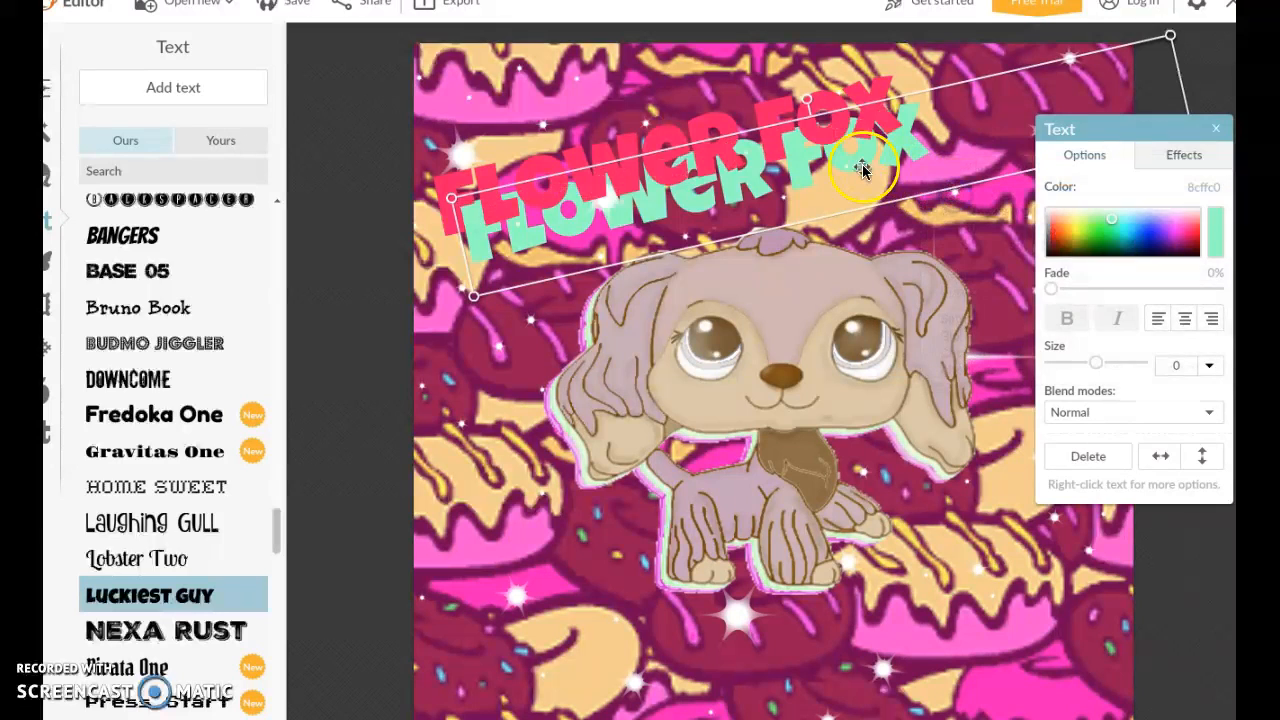
{"action": "left_click_drag", "start_coordinate": [843, 152], "coordinate": [828, 137]}
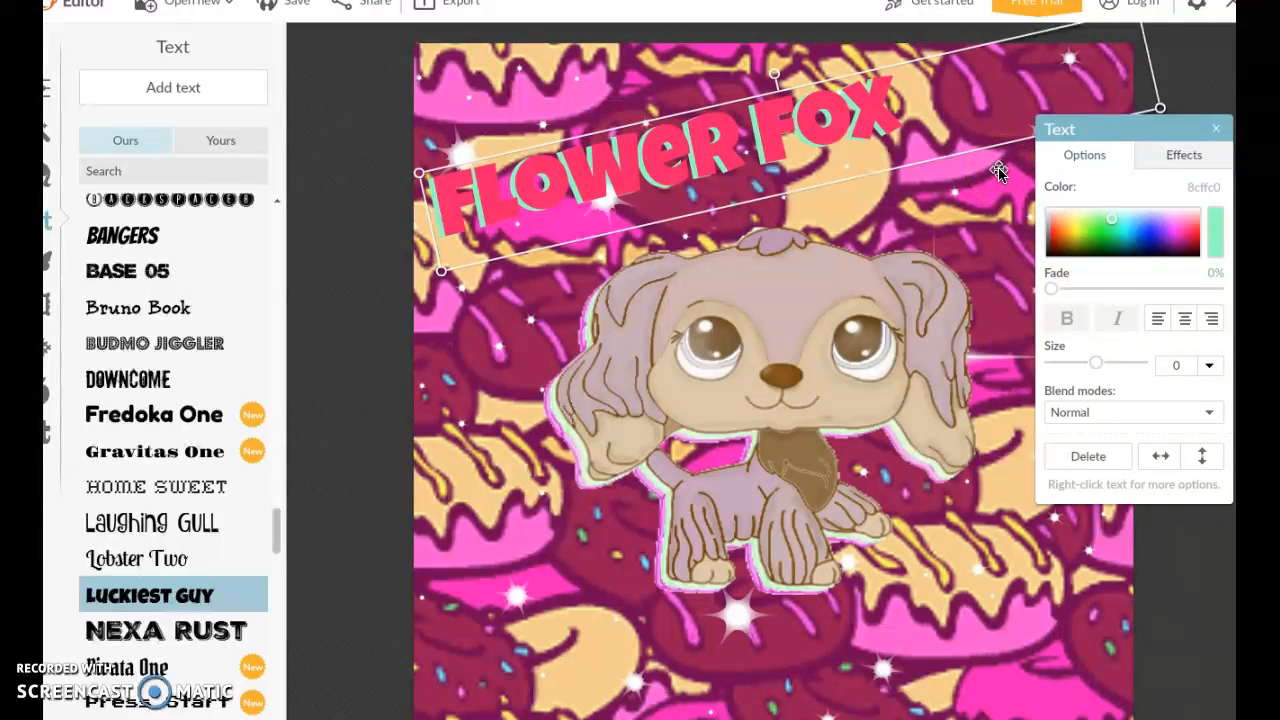
- Add the Basic butterfly group overlay over the Flower Fox text and recolor it to pale pink ffbbe9
{"action": "left_click", "coordinate": [50, 266]}
{"action": "left_click_drag", "start_coordinate": [277, 457], "coordinate": [252, 627]}
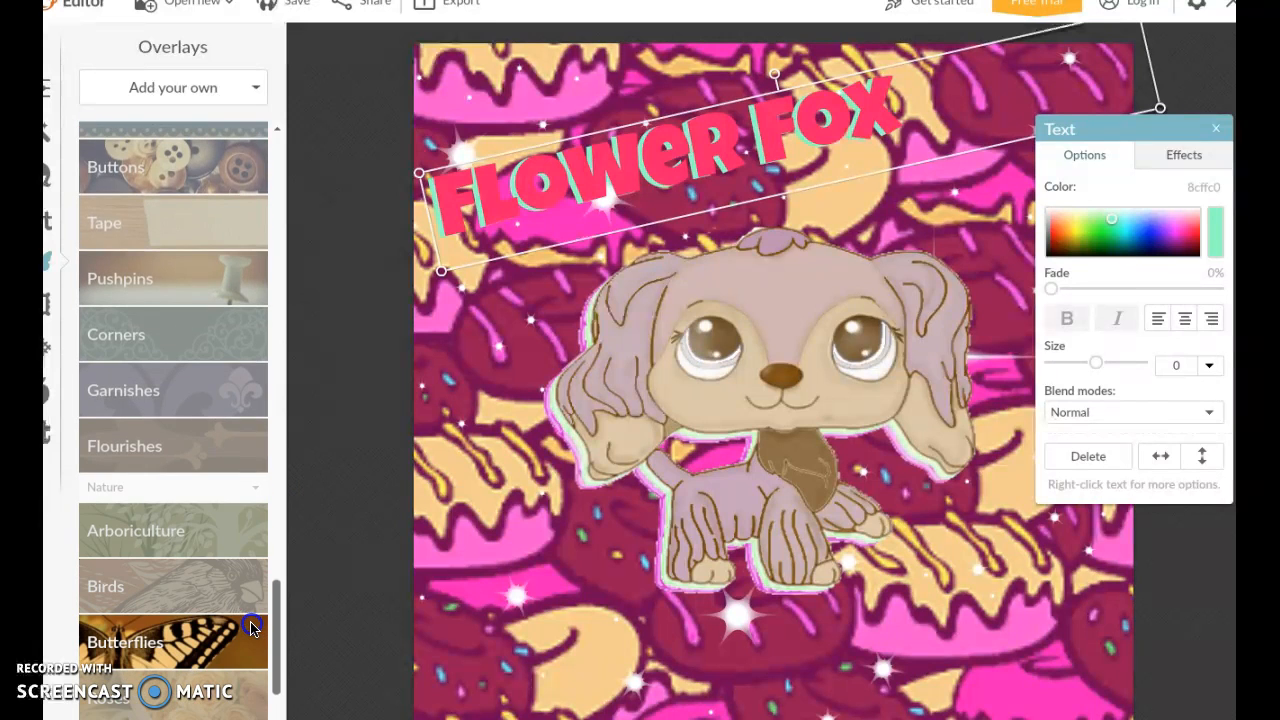
{"action": "left_click", "coordinate": [210, 642]}
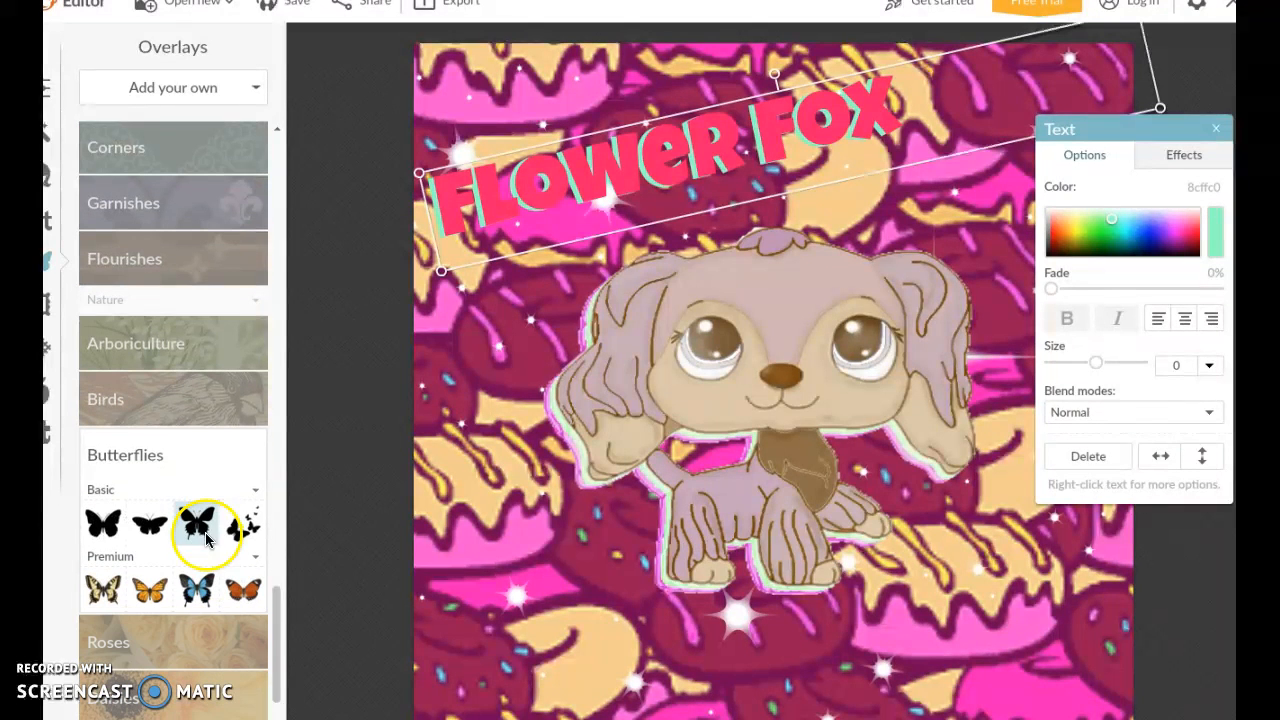
{"action": "left_click", "coordinate": [240, 526]}
{"action": "left_click_drag", "start_coordinate": [764, 338], "coordinate": [552, 208]}
{"action": "left_click", "coordinate": [1065, 165]}
{"action": "left_click_drag", "start_coordinate": [1049, 257], "coordinate": [1183, 222]}
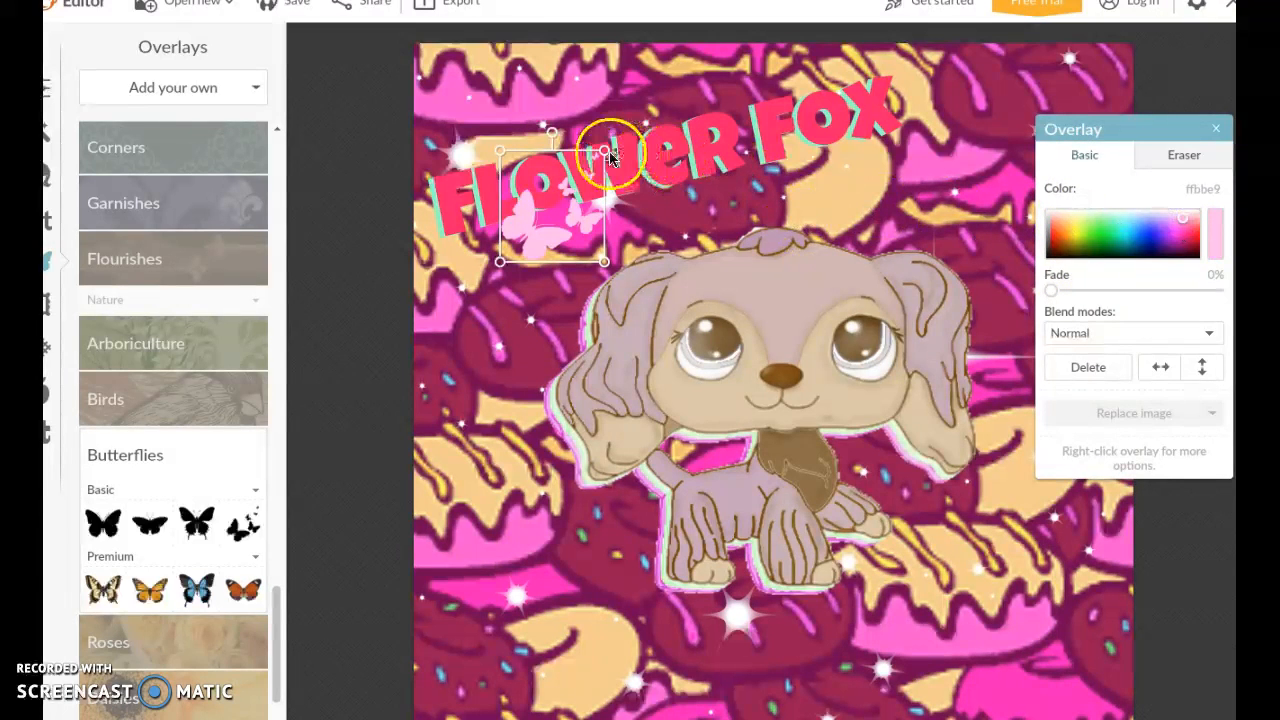
- Enlarge the butterfly overlay across the image's upper-left area and send it to the back
{"action": "left_click_drag", "start_coordinate": [604, 150], "coordinate": [706, 44]}
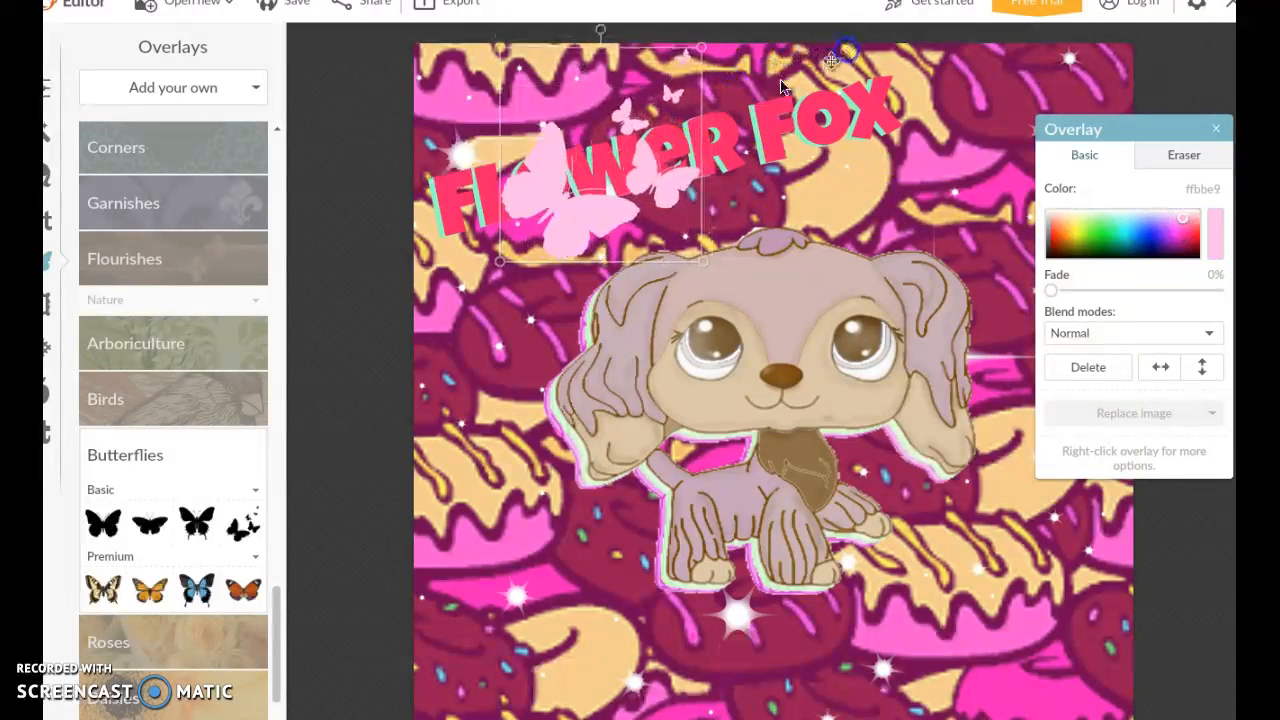
{"action": "left_click_drag", "start_coordinate": [613, 178], "coordinate": [608, 222]}
{"action": "left_click_drag", "start_coordinate": [481, 300], "coordinate": [640, 200]}
{"action": "right_click", "coordinate": [640, 236]}
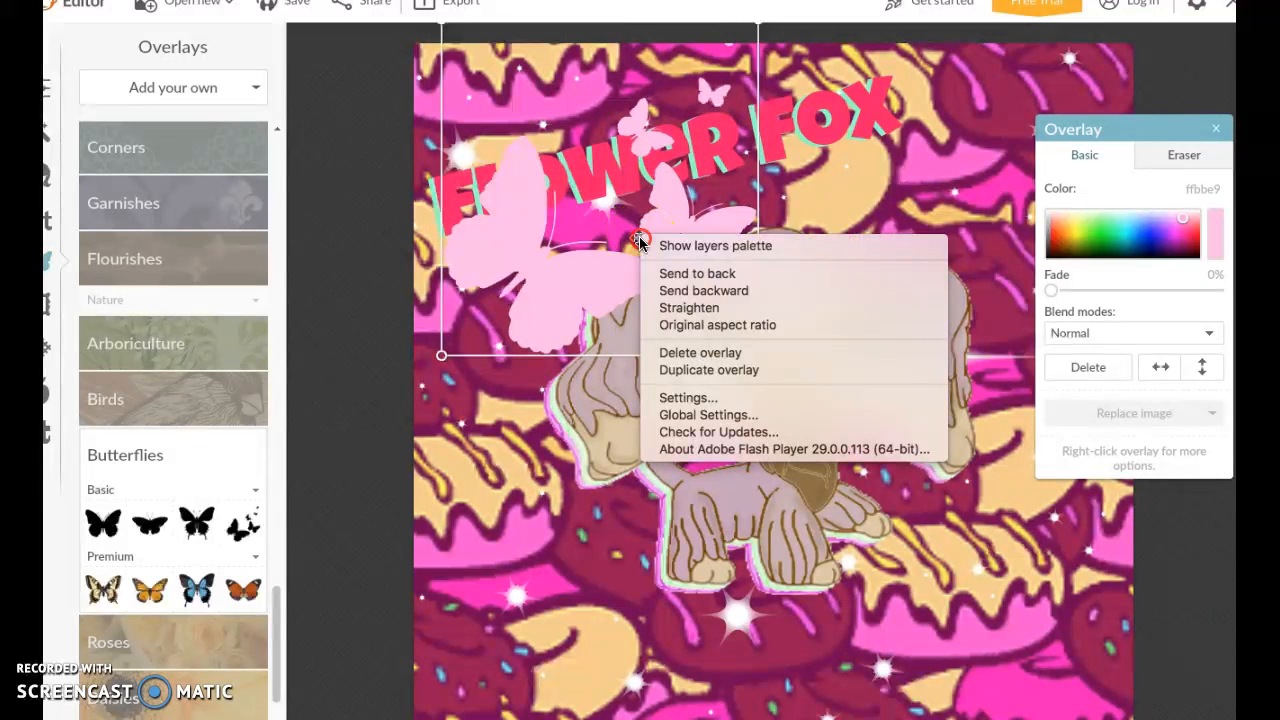
{"action": "left_click", "coordinate": [675, 275]}
- Enlarge the butterflies further and reposition them behind the Flower Fox text and the dog's ear, then deselect them
{"action": "left_click_drag", "start_coordinate": [633, 147], "coordinate": [633, 113]}
{"action": "left_click_drag", "start_coordinate": [442, 345], "coordinate": [375, 417]}
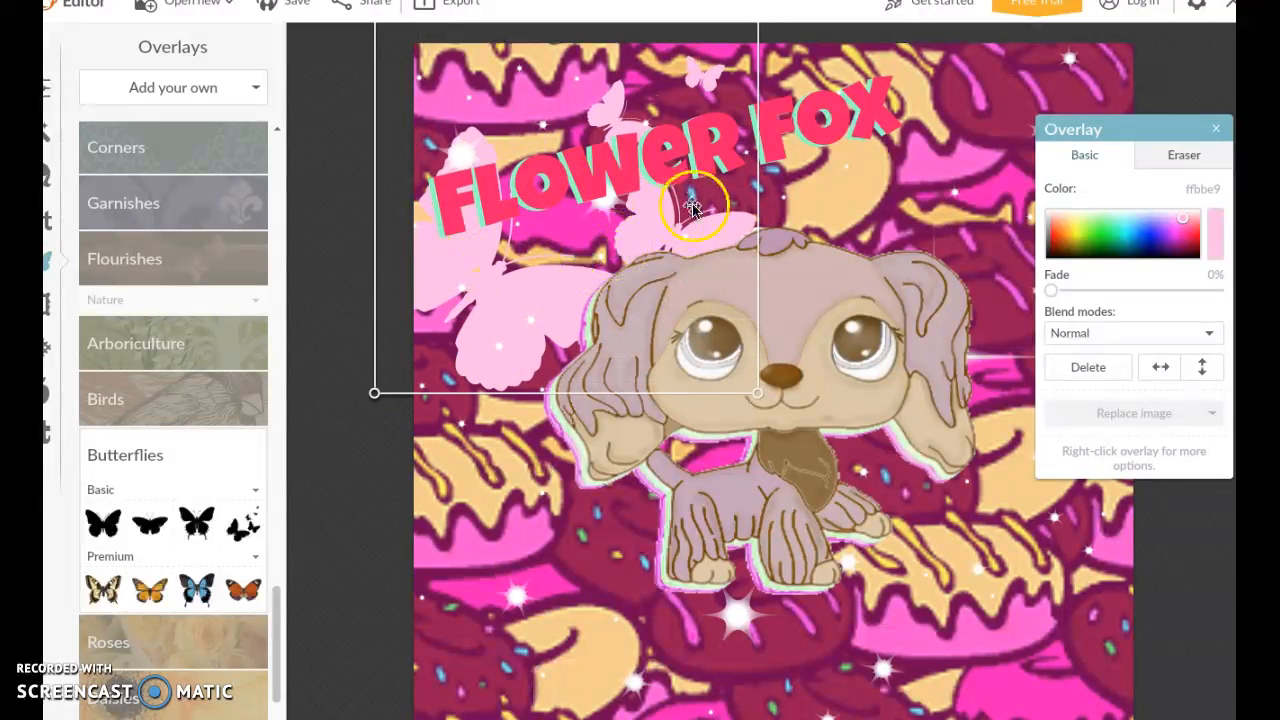
{"action": "left_click_drag", "start_coordinate": [676, 218], "coordinate": [711, 207]}
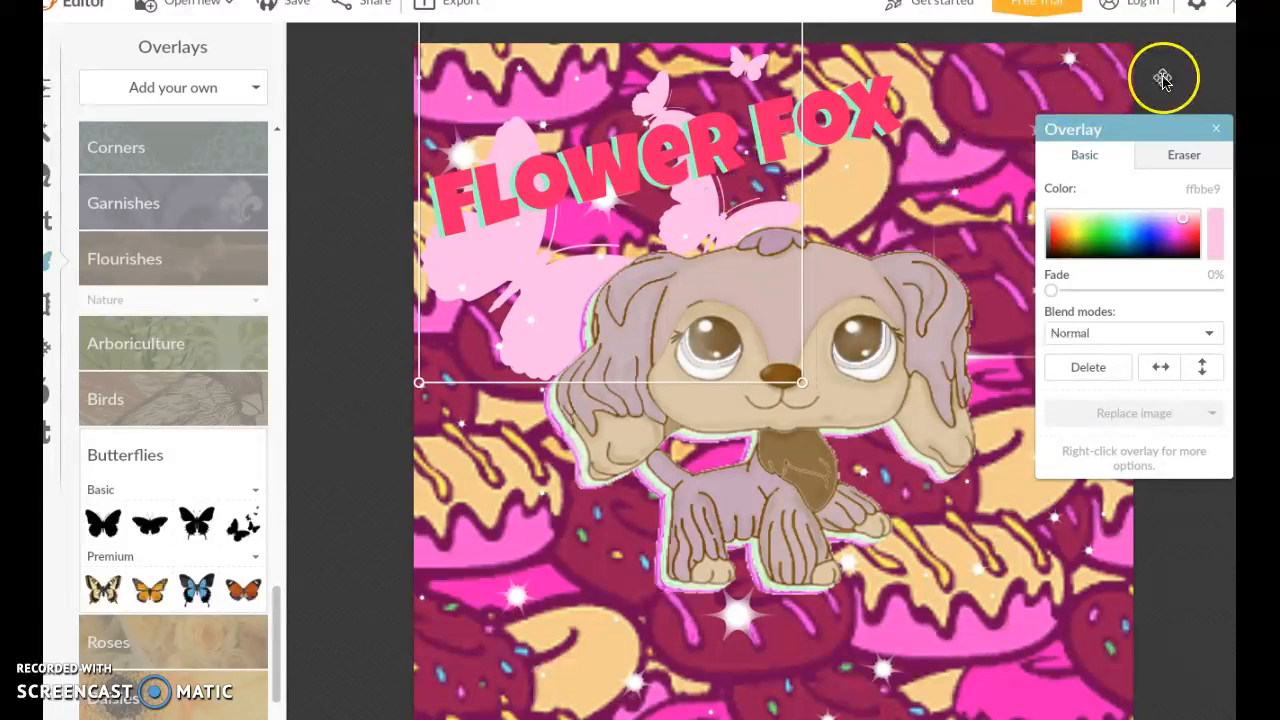
{"action": "left_click", "coordinate": [1215, 132]}
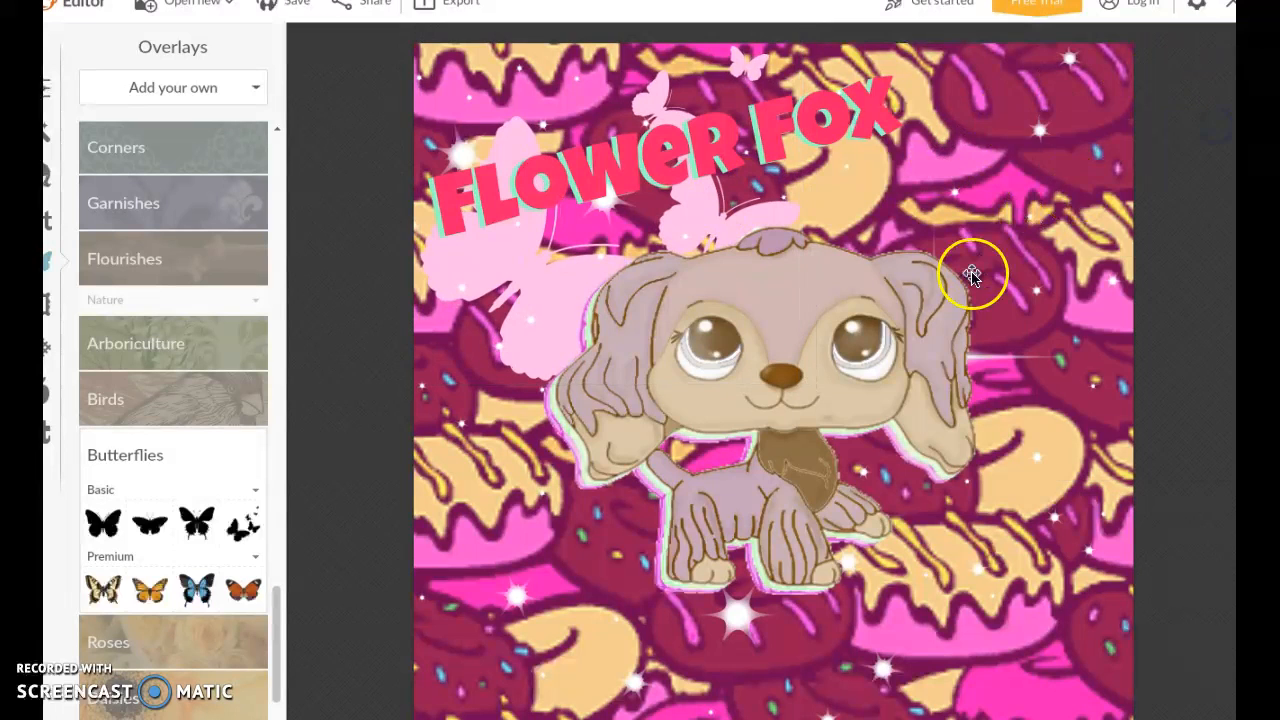